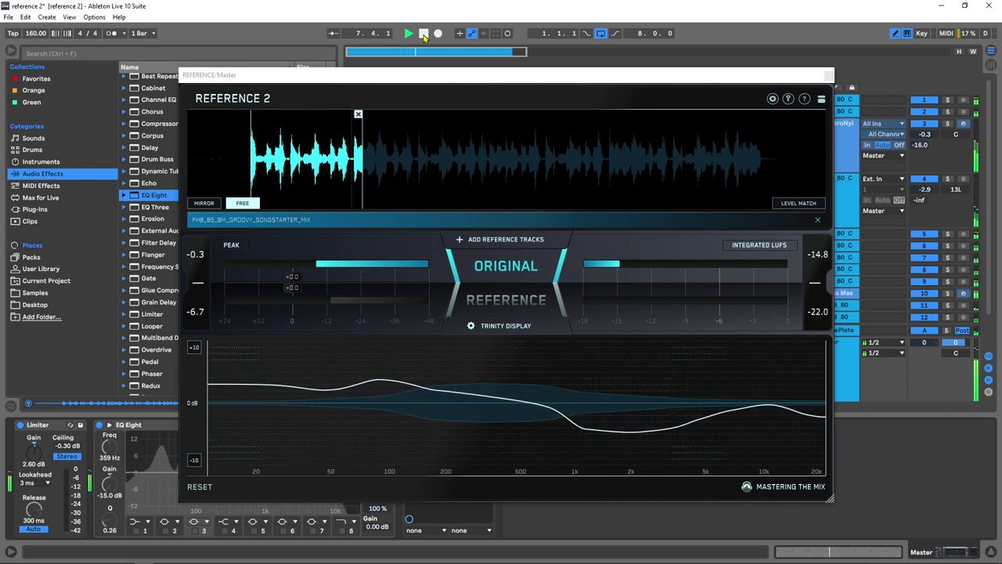
# Stop the song, then play it briefly to hear the original mix
pyautogui.click(423, 36)
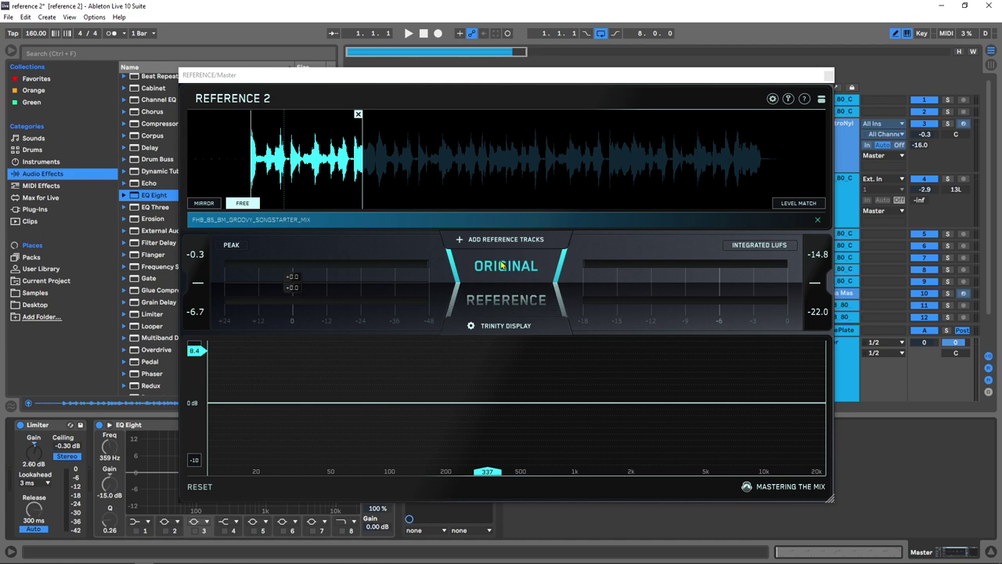
pyautogui.press('space')
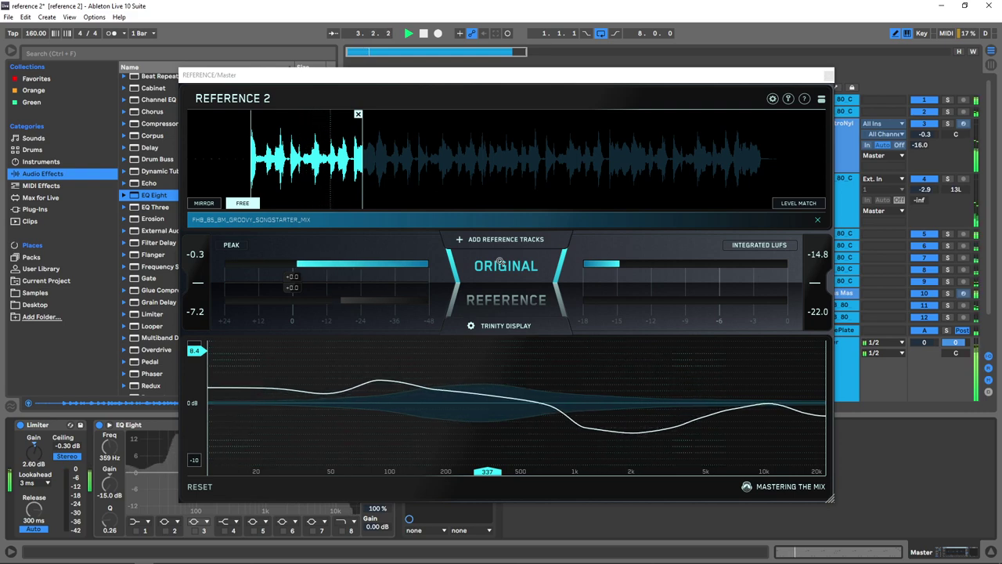
pyautogui.press('space')
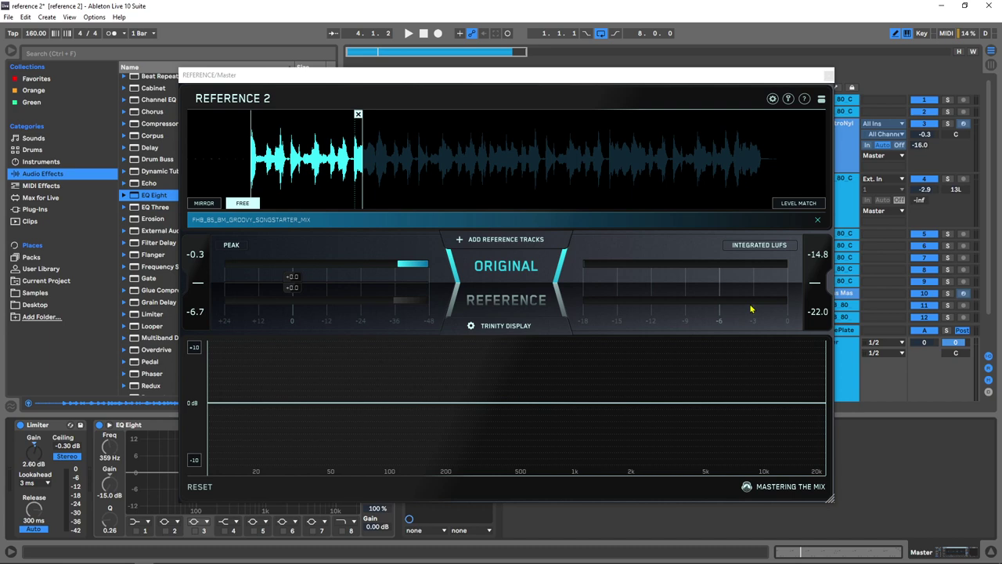
# Switch Reference 2 to REFERENCE and audition the reference track briefly
pyautogui.moveTo(325, 75); pyautogui.dragTo(598, 63)
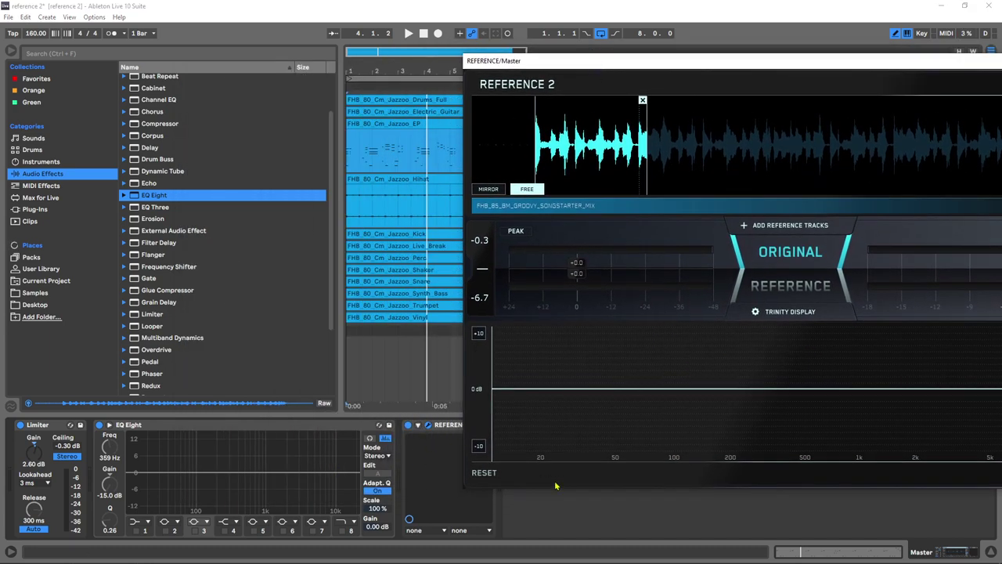
pyautogui.moveTo(548, 61); pyautogui.dragTo(255, 76)
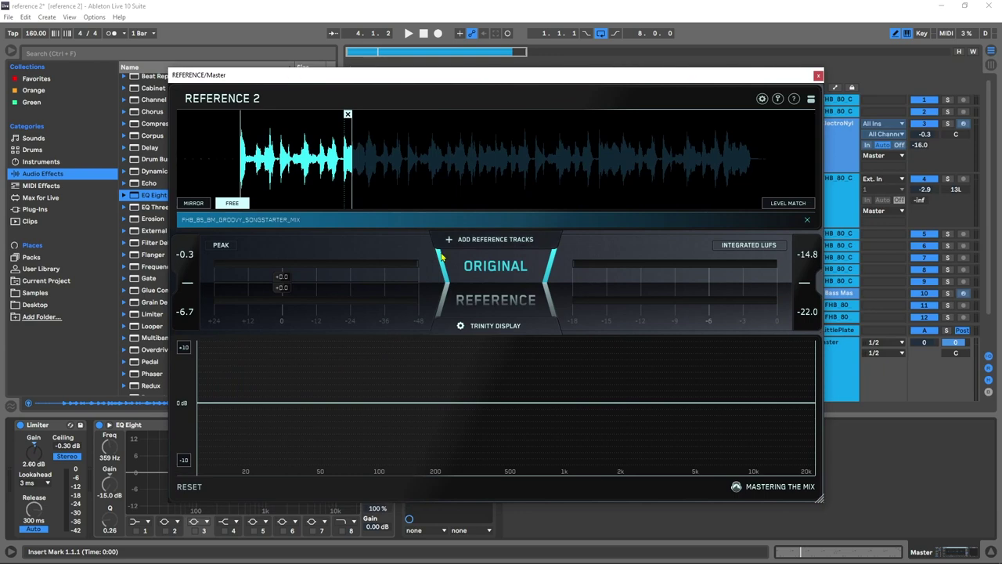
pyautogui.click(501, 305)
pyautogui.press('space')
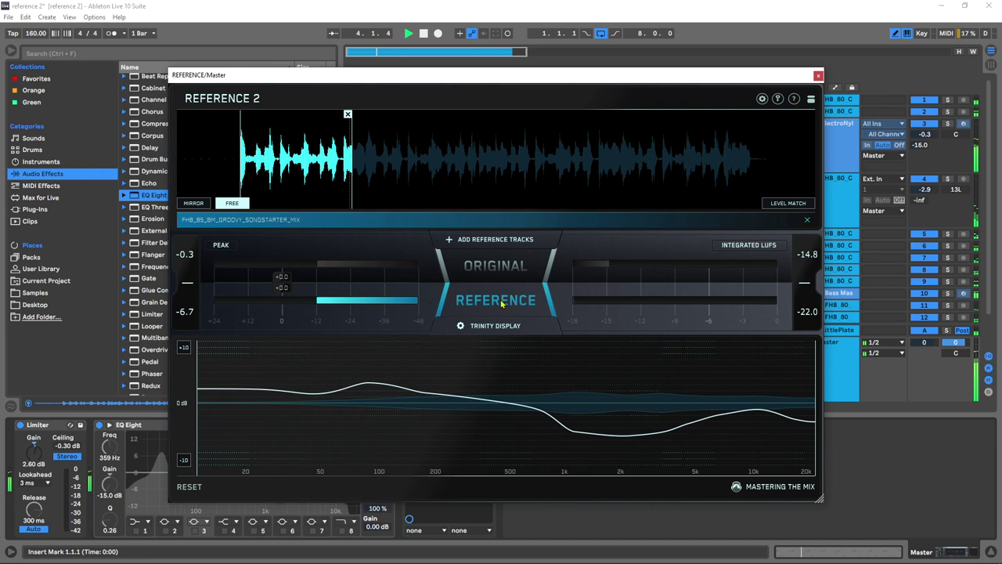
pyautogui.press('space')
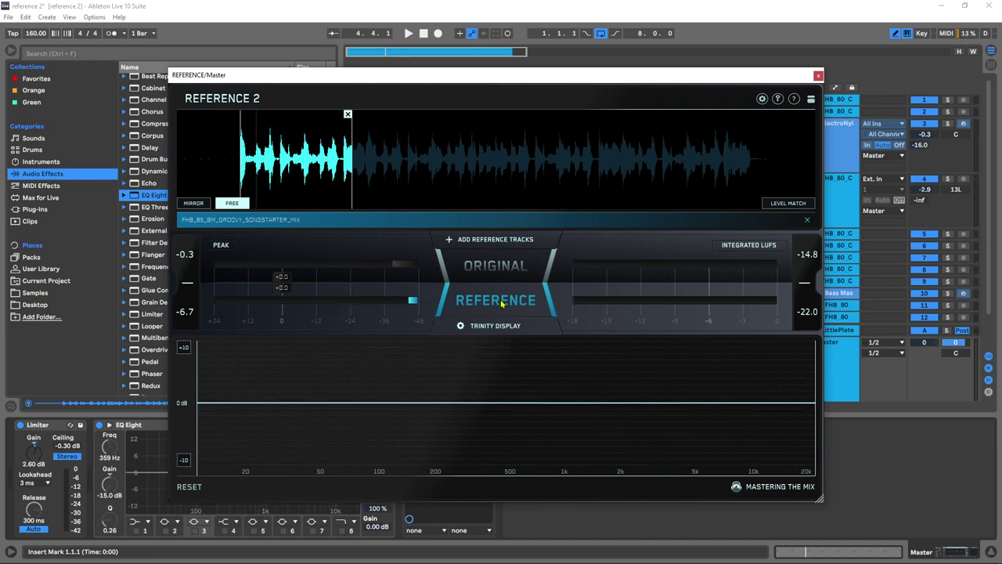
# Load FHB_85_GM_NAUGHTY_SONGSTARTER_MIX from Samples into Reference 2 and audition it briefly
pyautogui.click(35, 293)
pyautogui.moveTo(164, 340); pyautogui.dragTo(548, 196)
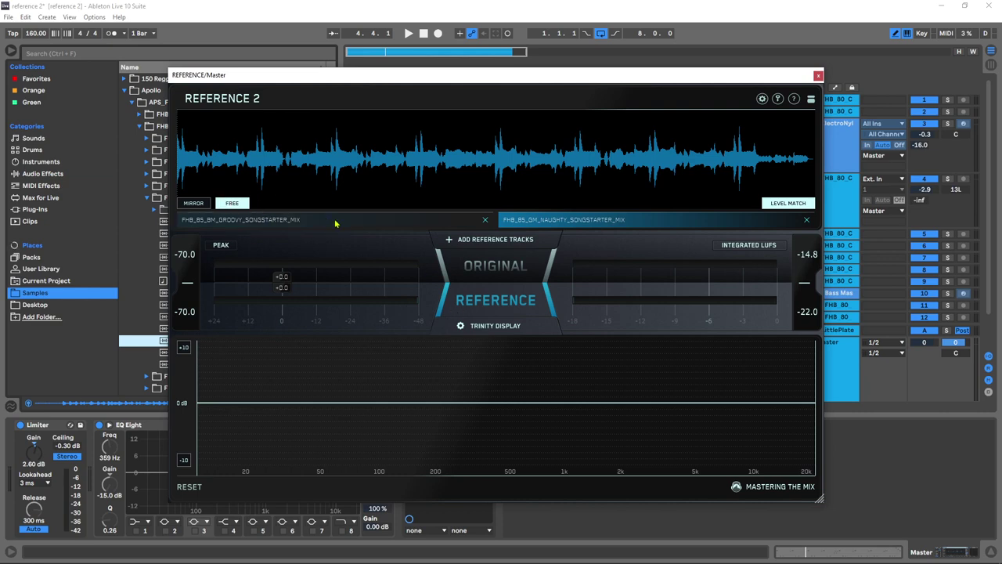
pyautogui.press('space')
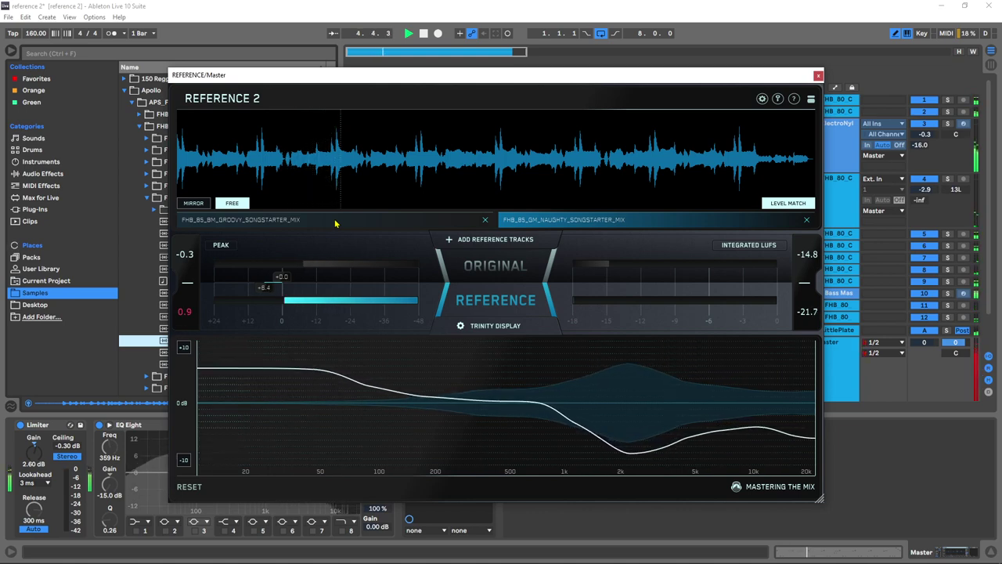
pyautogui.press('space')
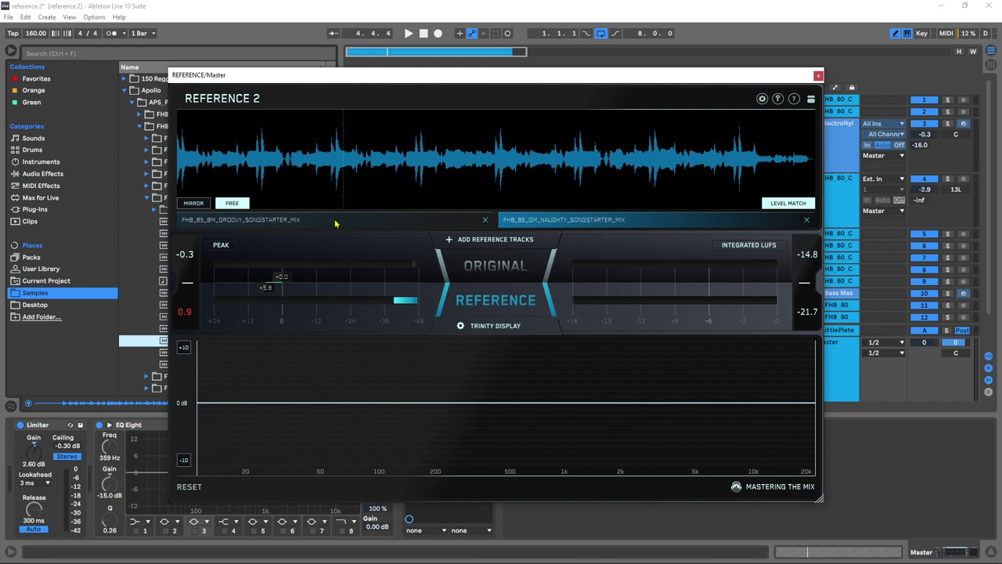
pyautogui.moveTo(808, 199)
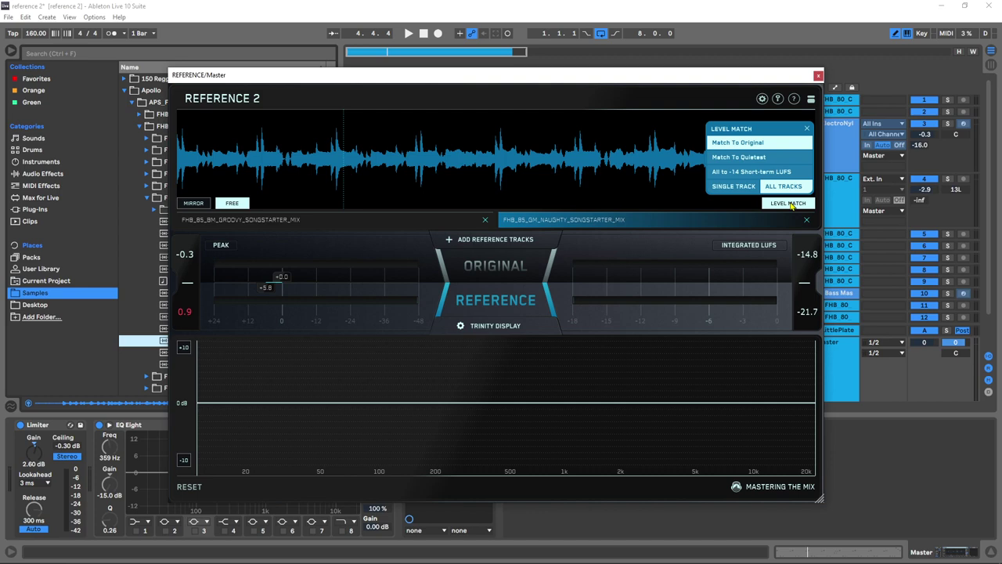
# Choose Match To Original in Reference 2's Level Match options, then close the popup
pyautogui.click(729, 142)
pyautogui.click(787, 203)
pyautogui.click(795, 206)
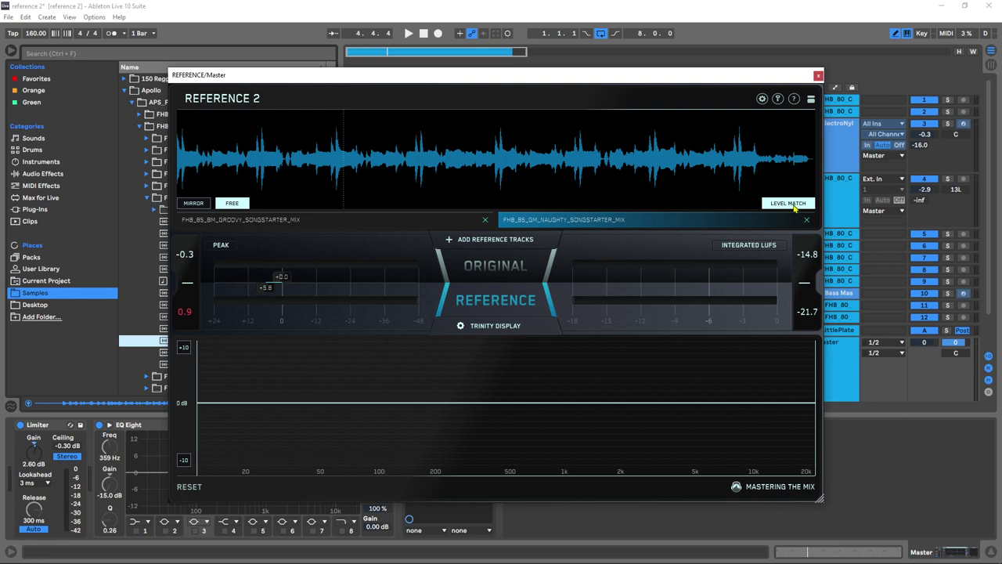
# Toggle Reference 2 repeatedly between the original mix and the reference track
pyautogui.click(504, 274)
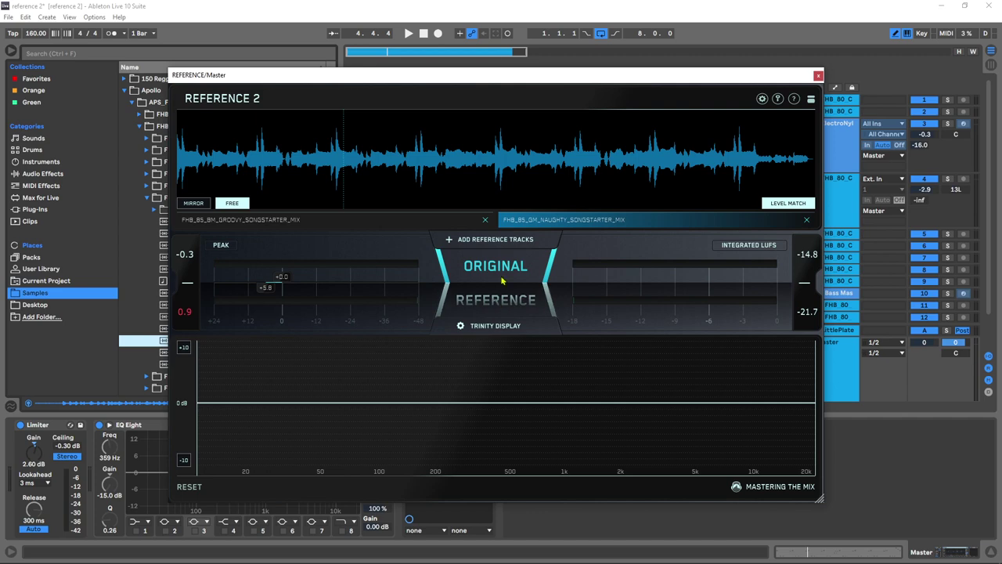
pyautogui.click(494, 300)
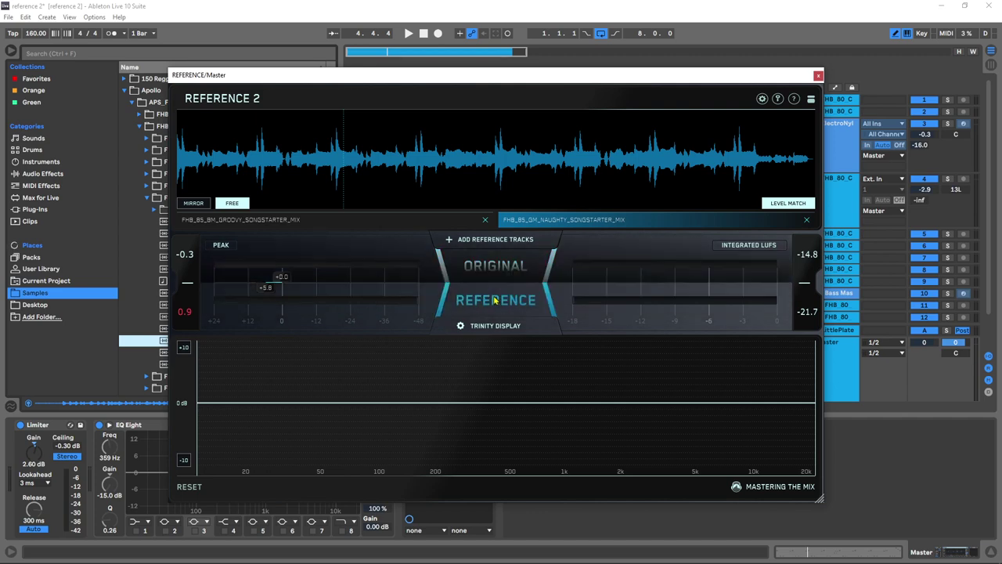
pyautogui.click(488, 298)
pyautogui.click(488, 297)
pyautogui.click(487, 296)
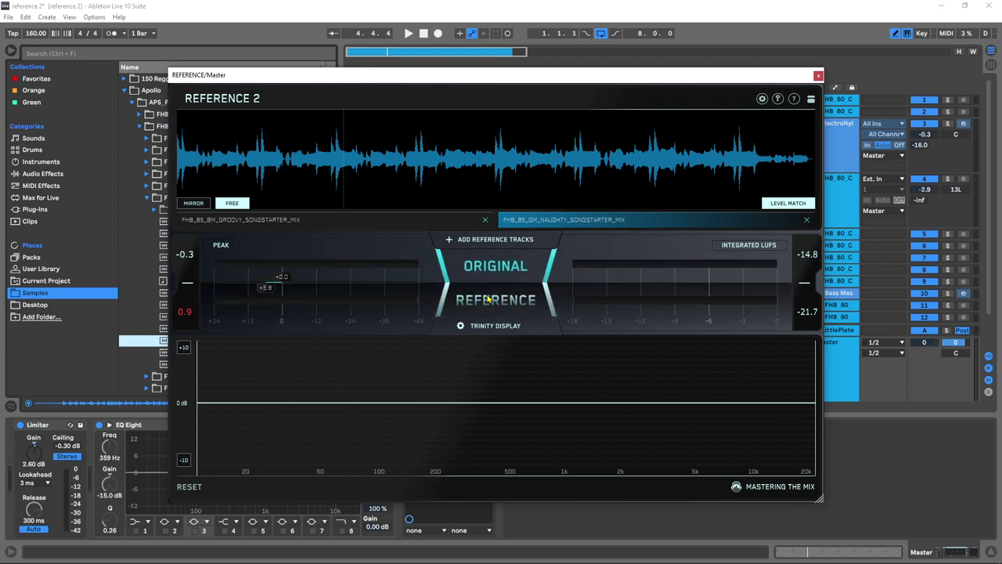
pyautogui.click(487, 296)
pyautogui.click(488, 297)
pyautogui.click(487, 298)
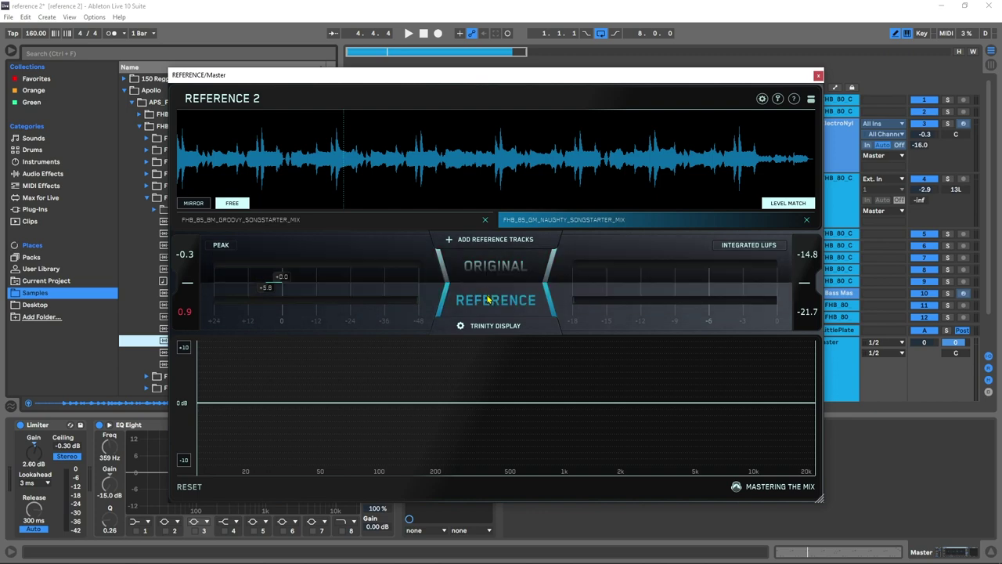
pyautogui.click(487, 298)
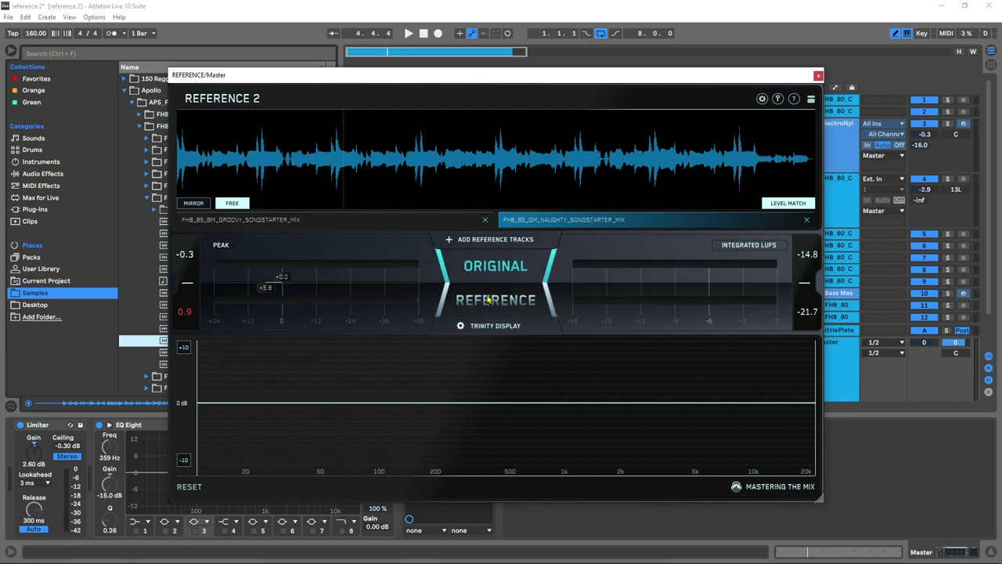
pyautogui.click(487, 298)
pyautogui.click(487, 299)
pyautogui.click(487, 299)
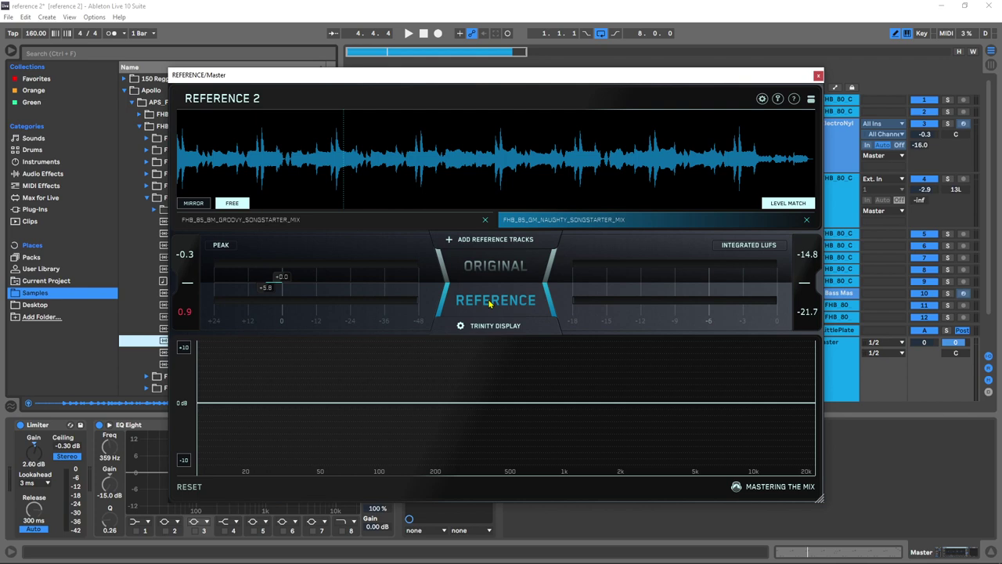
# Play and compare original against reference by ear, then make the GROOVY mix the active reference
pyautogui.press('space')
pyautogui.click(489, 304)
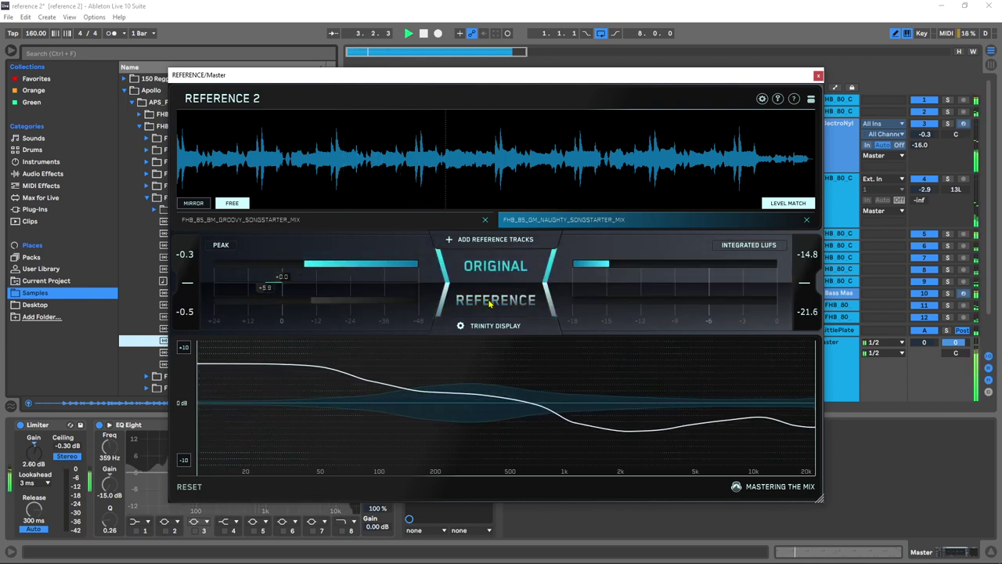
pyautogui.click(490, 304)
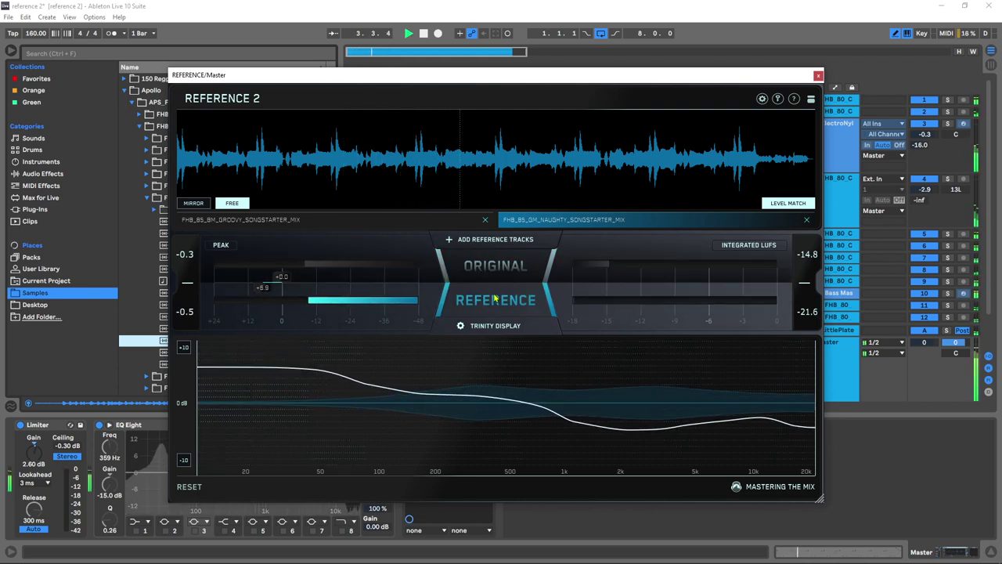
pyautogui.click(437, 226)
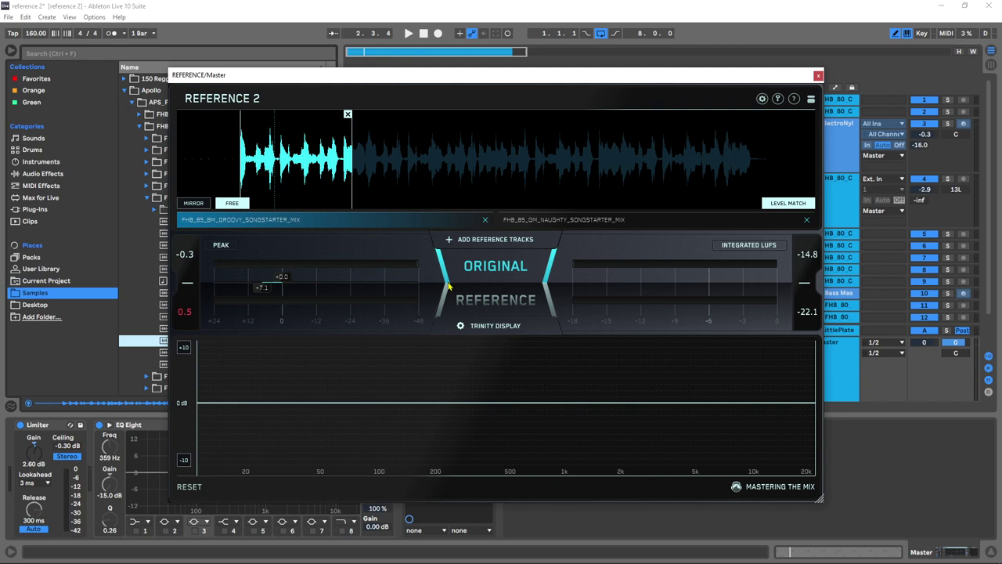
pyautogui.click(228, 248)
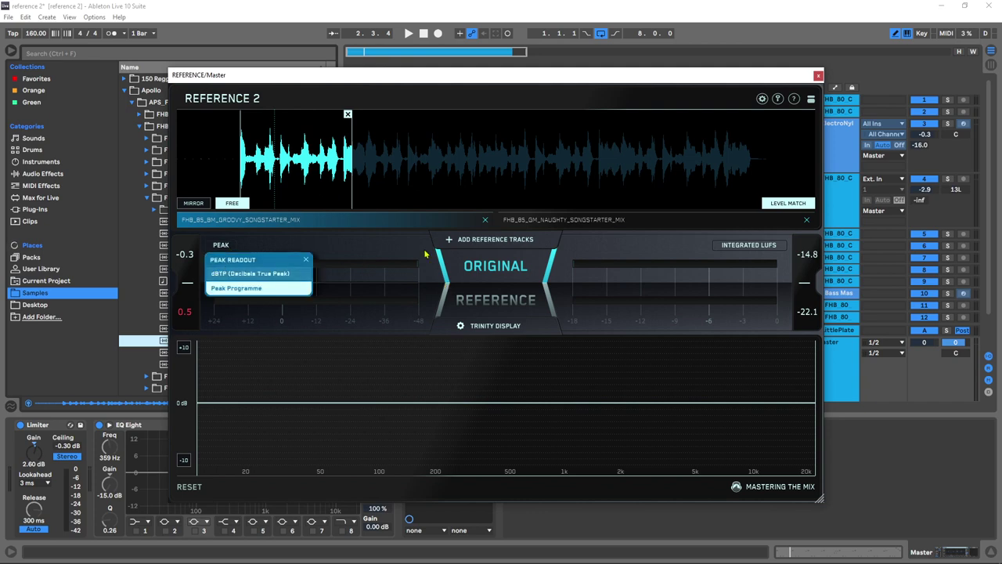
pyautogui.click(750, 246)
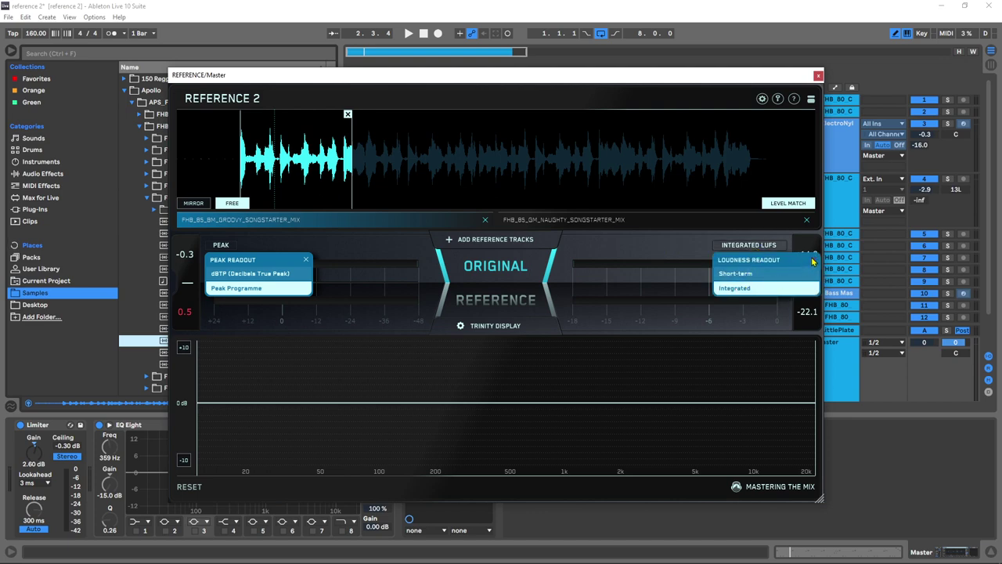
pyautogui.click(813, 260)
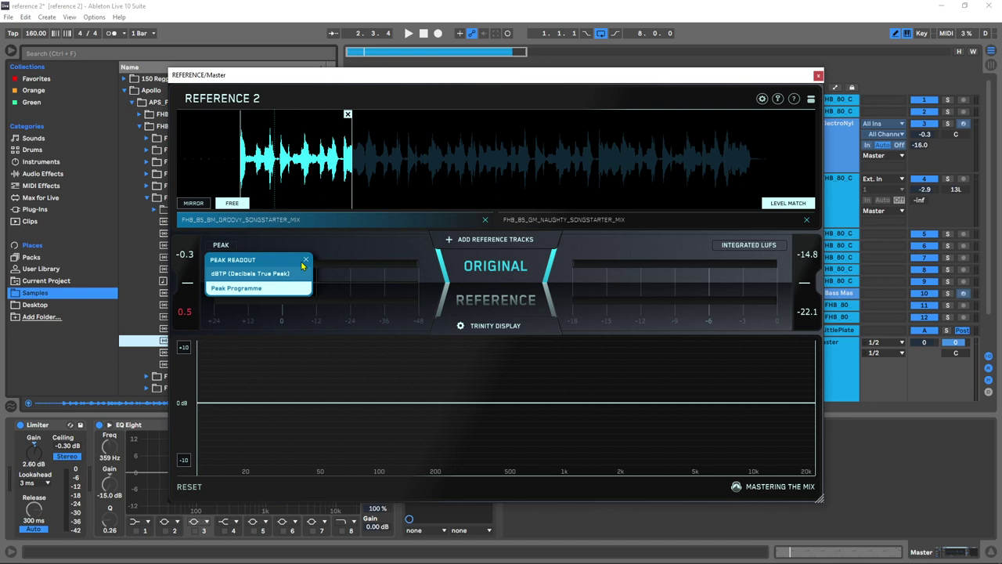
pyautogui.click(306, 262)
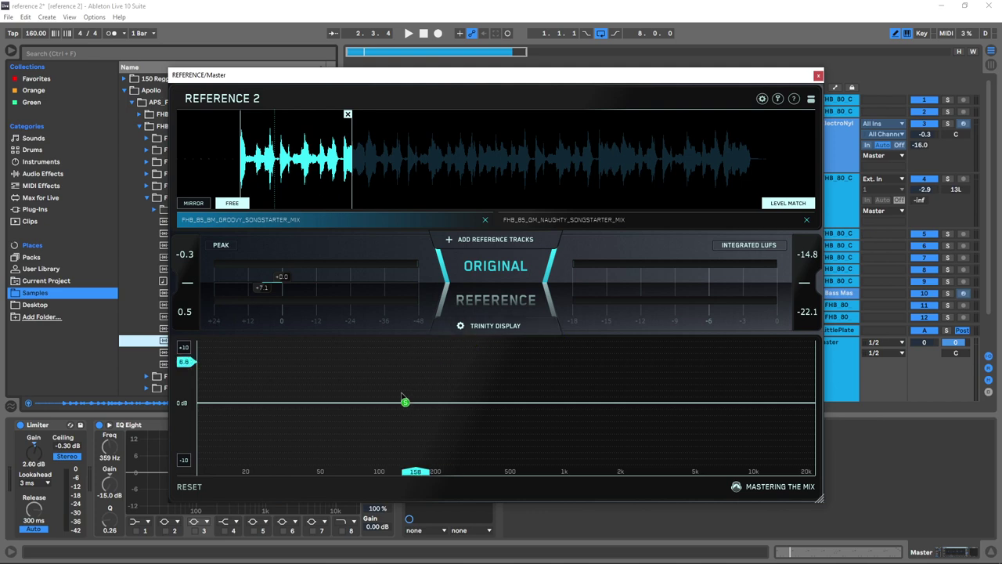
# Open Trinity Display and play briefly so the reference EQ curve gets plotted
pyautogui.click(539, 333)
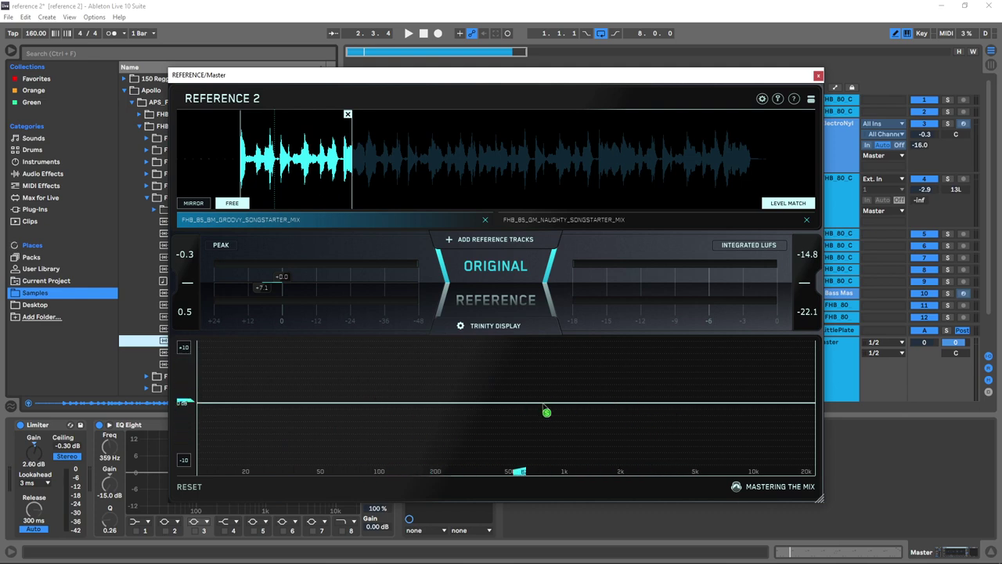
pyautogui.press('space')
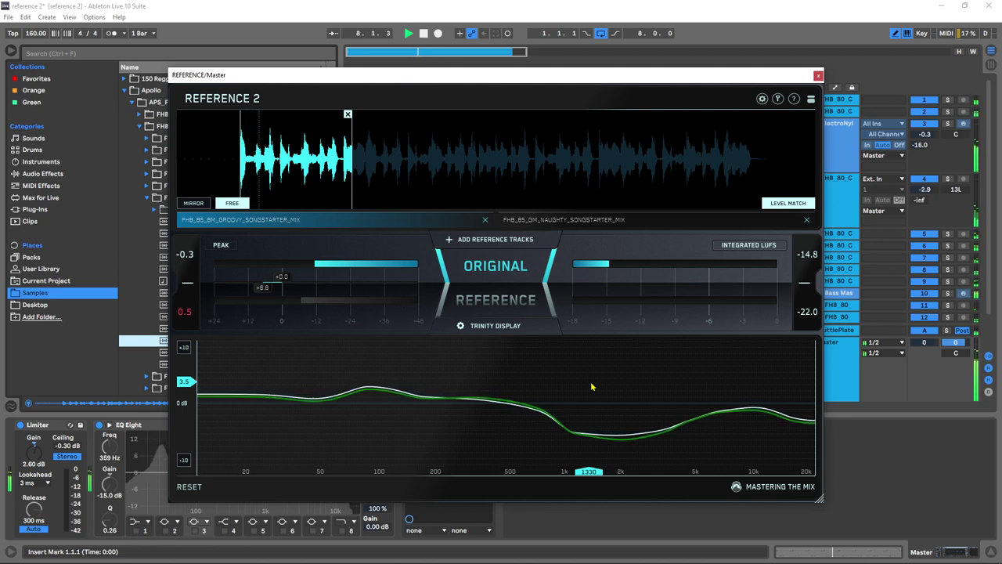
pyautogui.press('space')
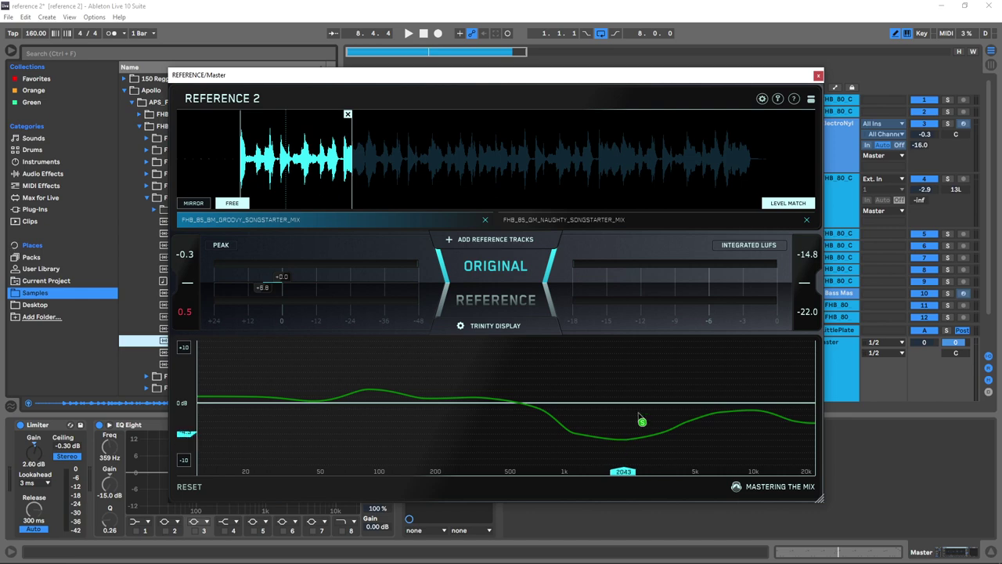
# Set Reference 2's Level Line to EQ Match in settings and save
pyautogui.click(761, 100)
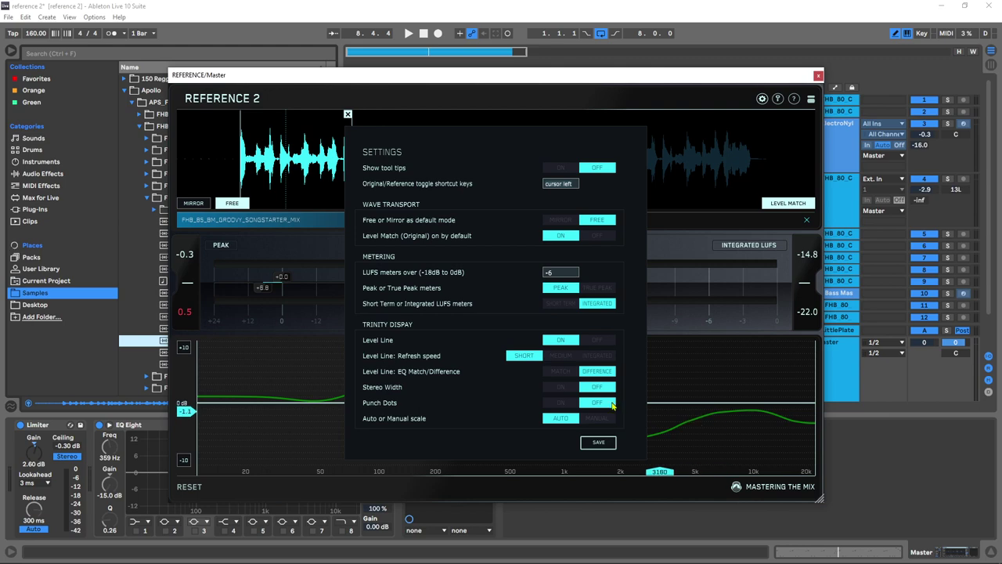
pyautogui.click(562, 373)
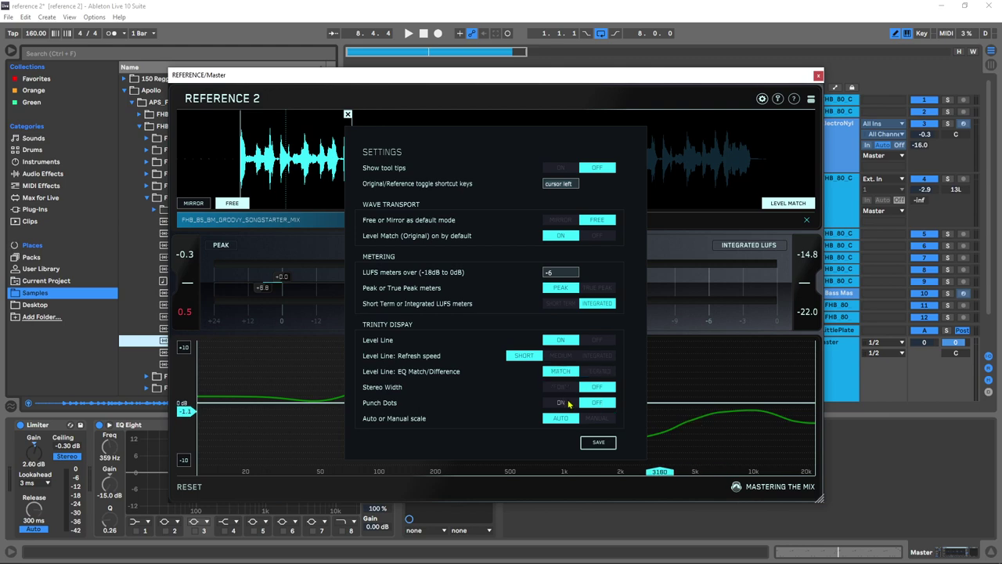
pyautogui.click(599, 442)
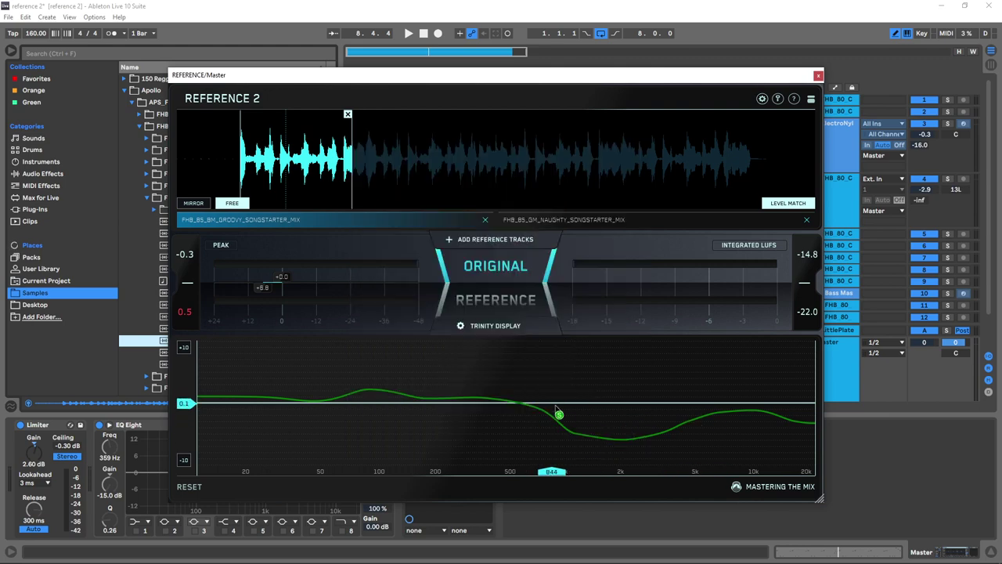
# Play the mix while toggling the green reference curve off and on, then move the plugin aside
pyautogui.press('space')
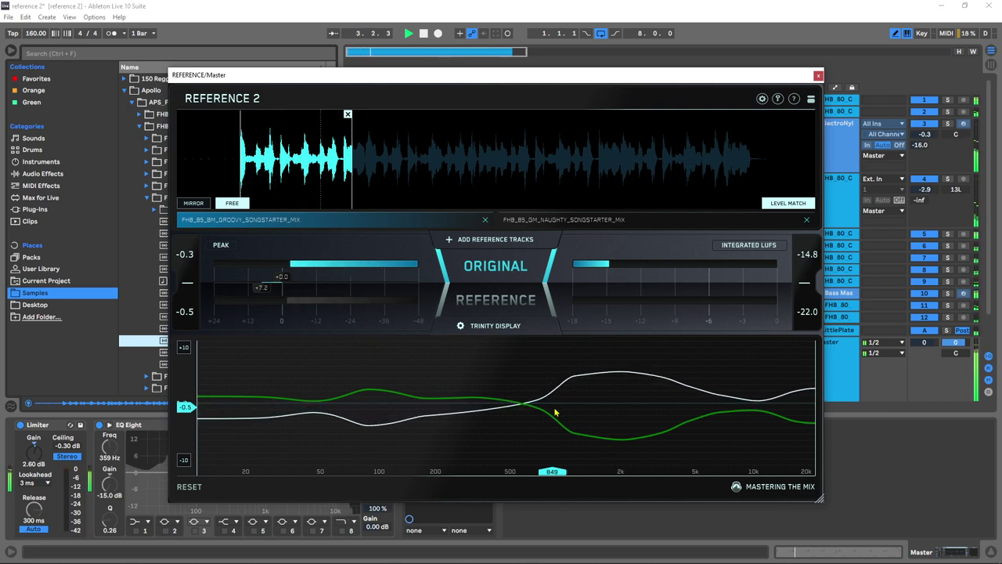
pyautogui.click(557, 405)
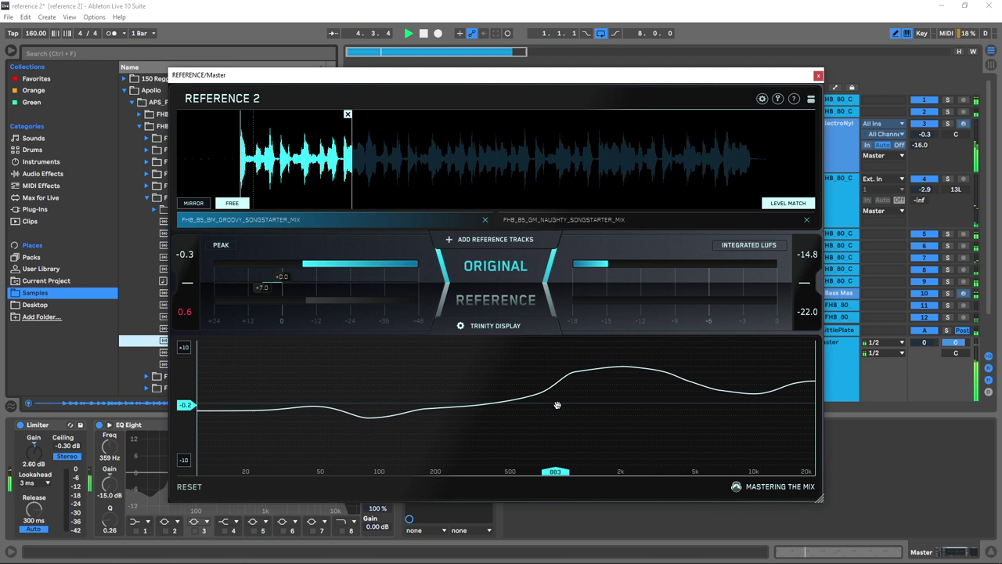
pyautogui.click(557, 404)
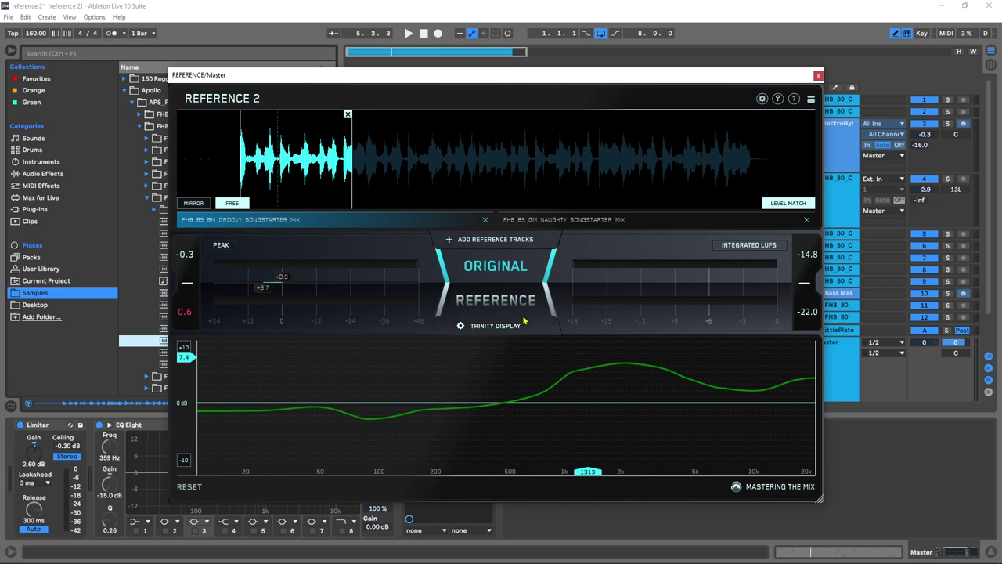
pyautogui.moveTo(370, 81); pyautogui.dragTo(500, 44)
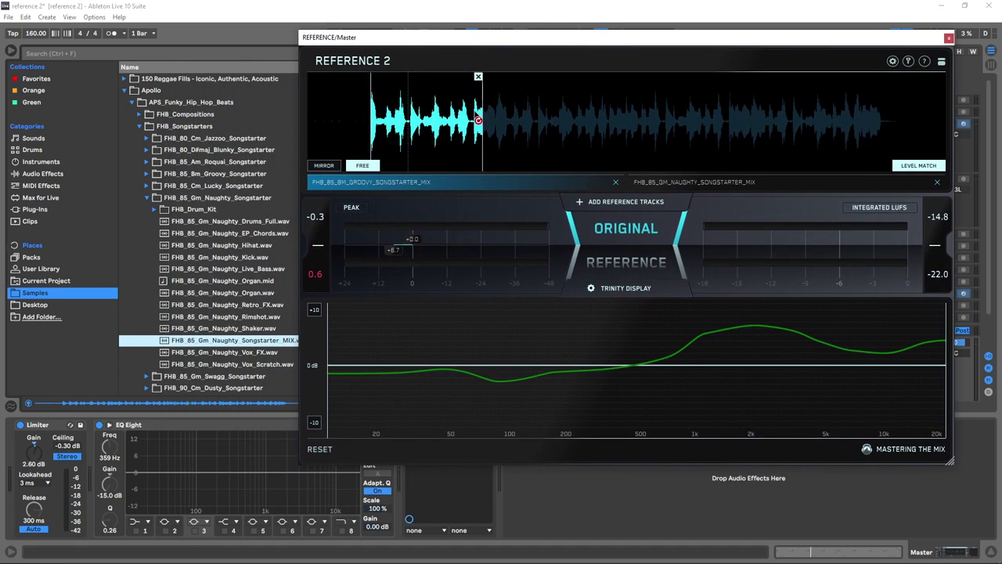
# Solo a roughly 1–4 kHz band in the Trinity EQ display and listen to it
pyautogui.click(100, 427)
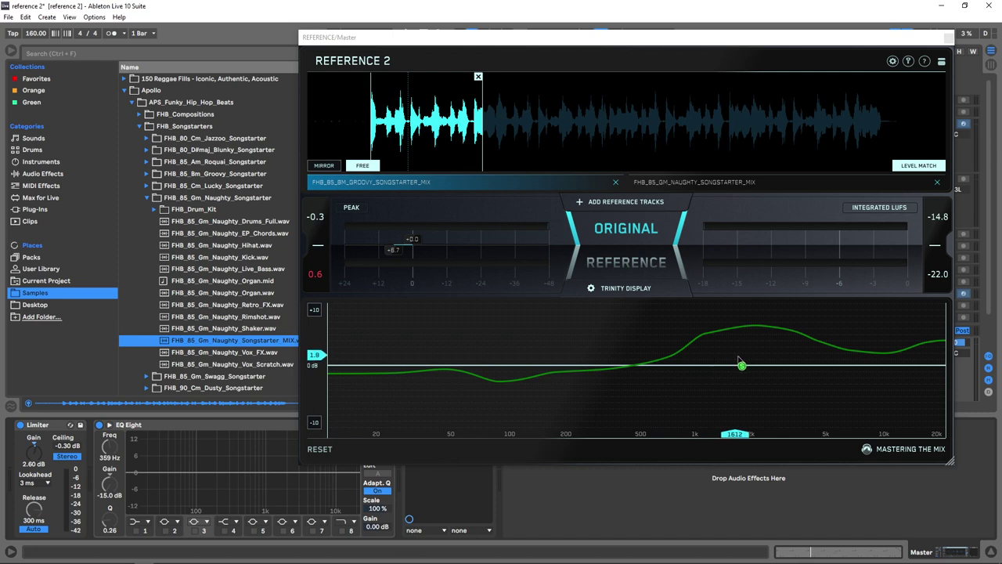
pyautogui.click(752, 365)
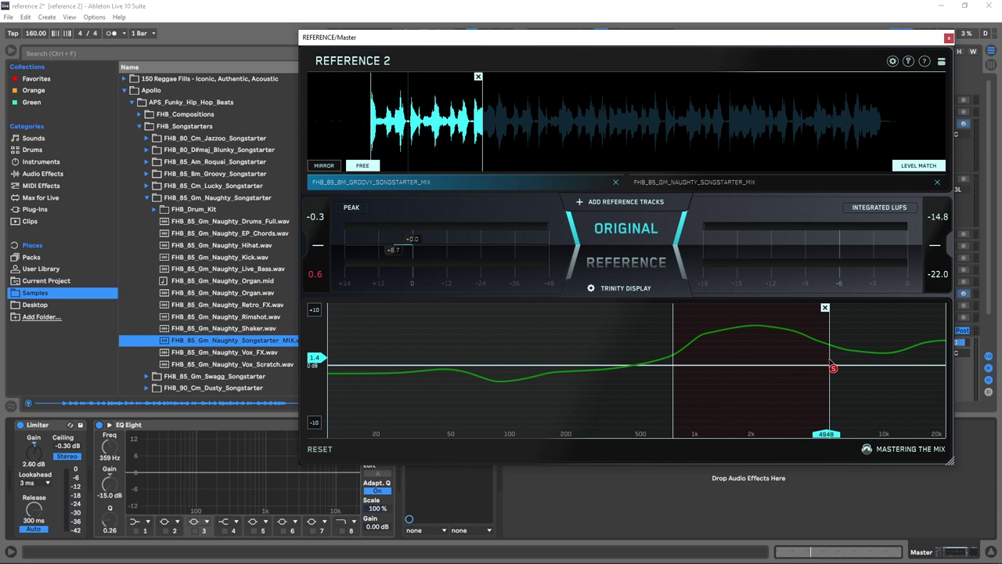
pyautogui.moveTo(831, 362); pyautogui.dragTo(813, 360)
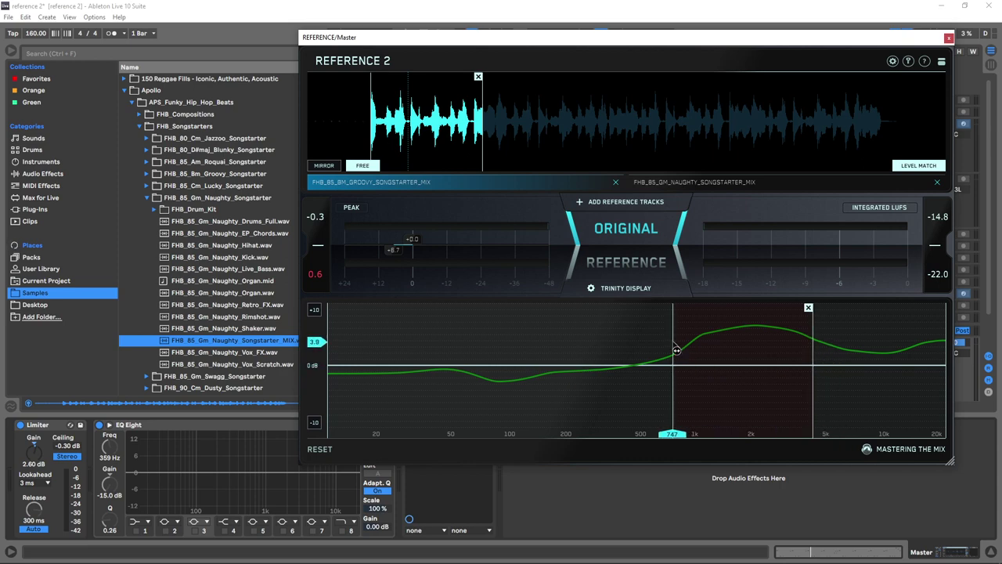
pyautogui.moveTo(673, 342); pyautogui.dragTo(690, 345)
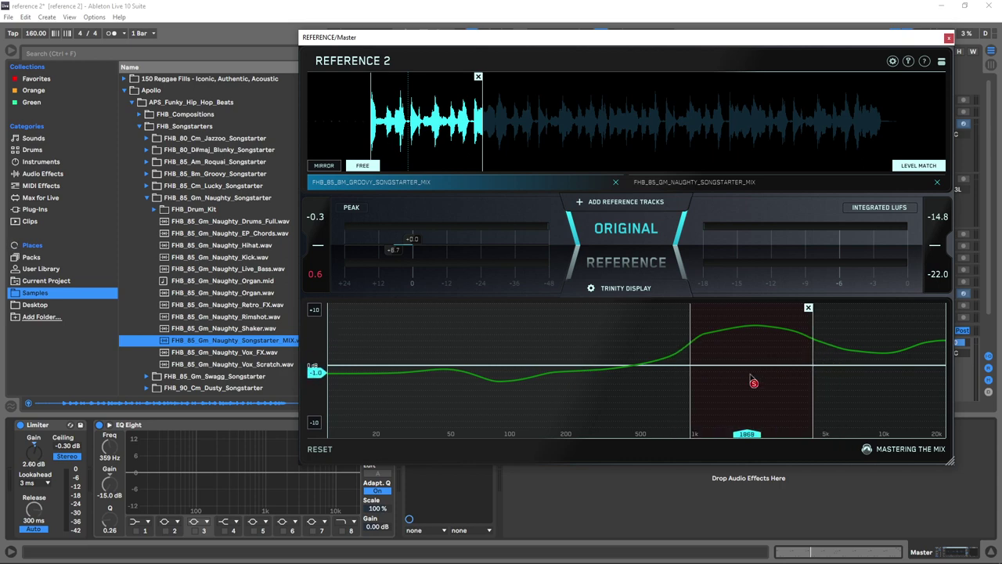
pyautogui.press('space')
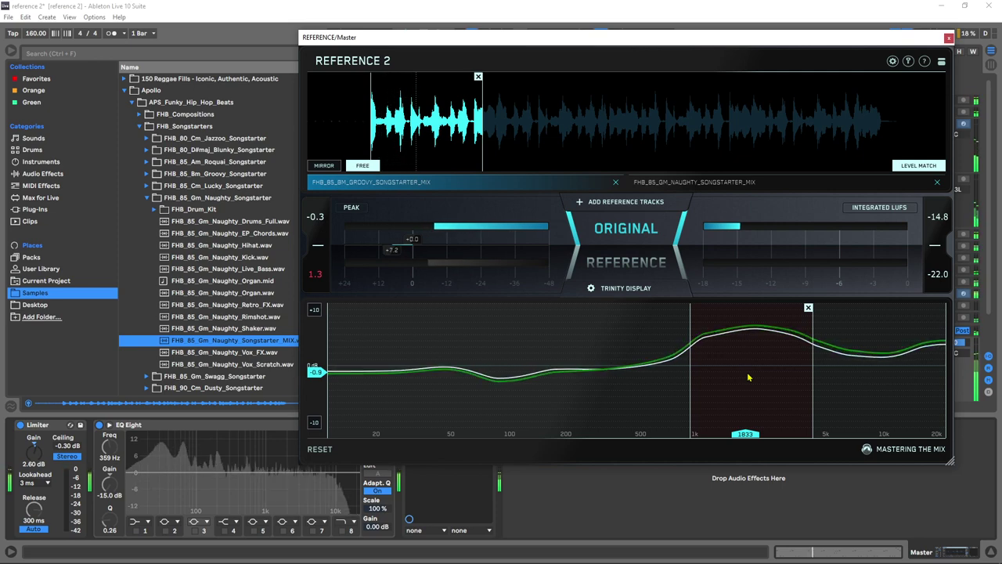
pyautogui.press('space')
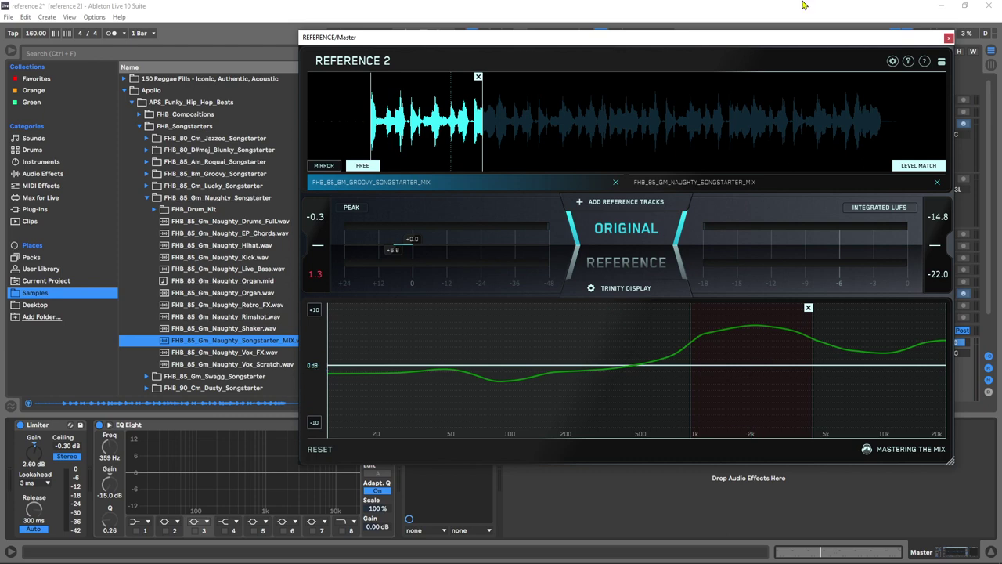
# Enable EQ Eight band 3 at 2.00 kHz, boost it to 7.00 dB, and play
pyautogui.moveTo(787, 43); pyautogui.dragTo(686, 53)
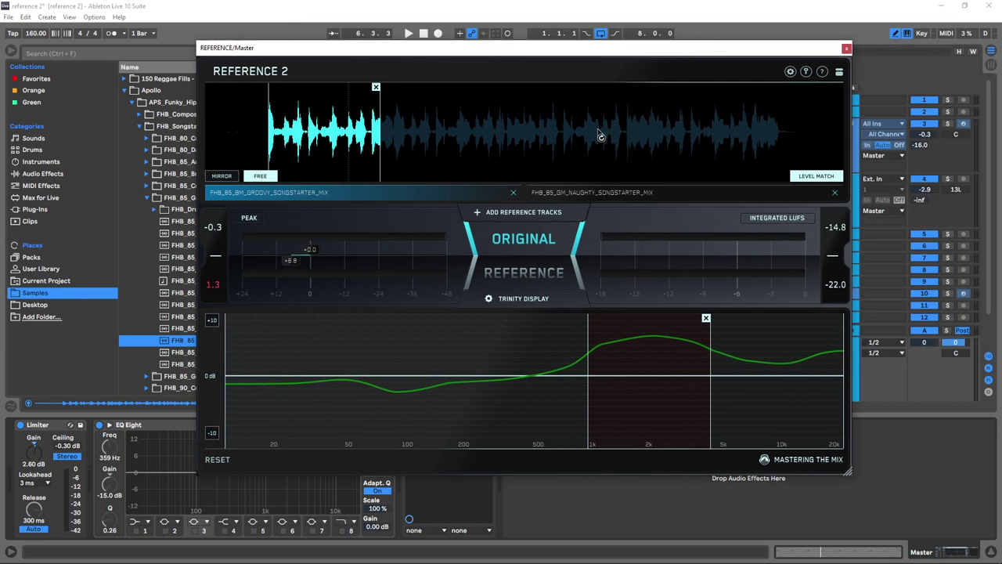
pyautogui.moveTo(482, 49); pyautogui.dragTo(561, 43)
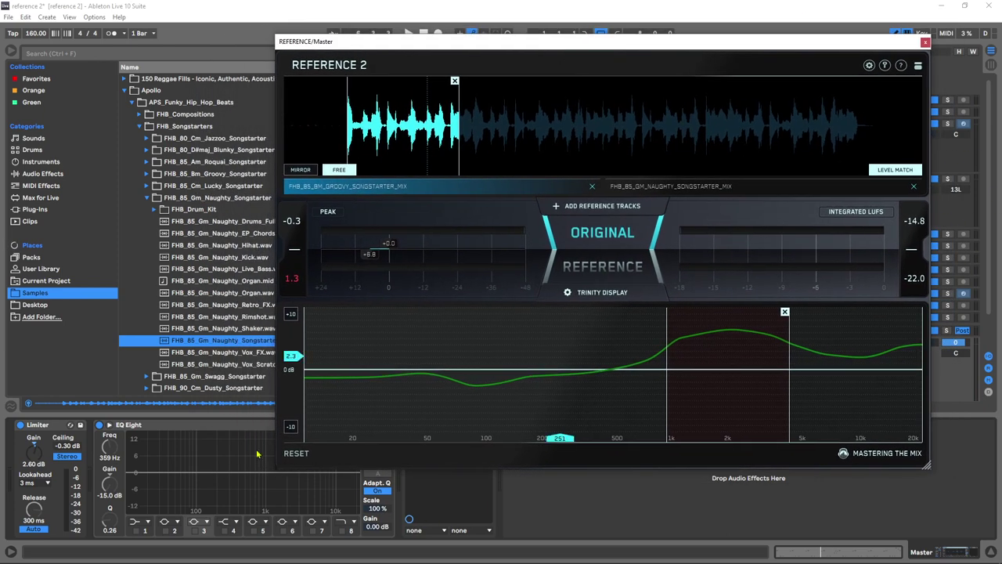
pyautogui.click(195, 530)
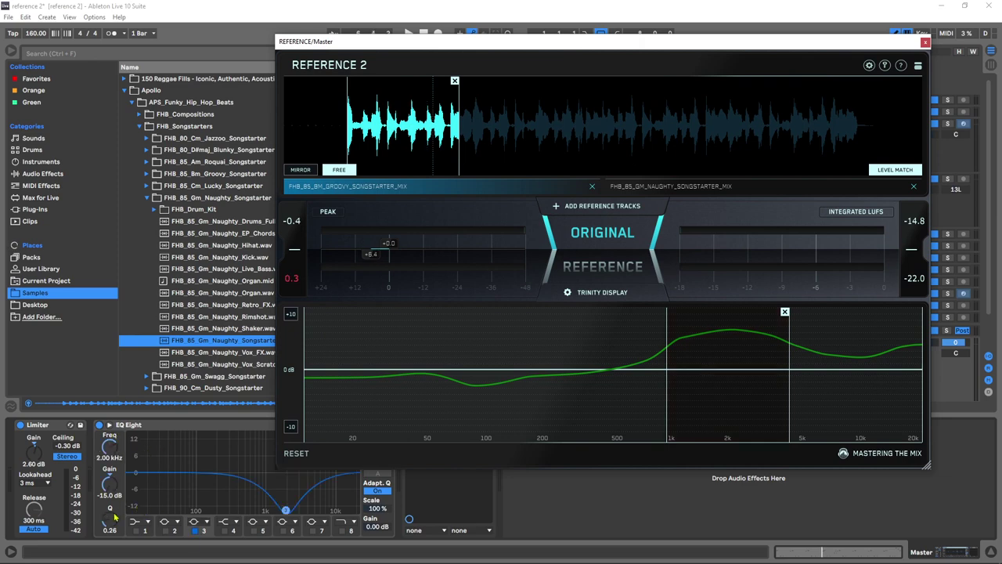
pyautogui.moveTo(119, 491); pyautogui.dragTo(119, 458)
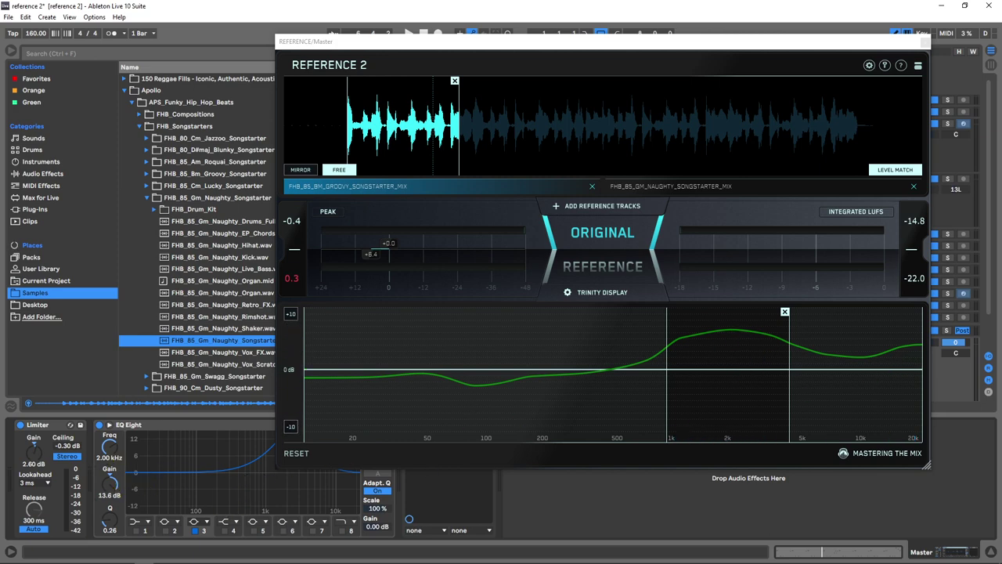
pyautogui.moveTo(109, 483); pyautogui.dragTo(109, 506)
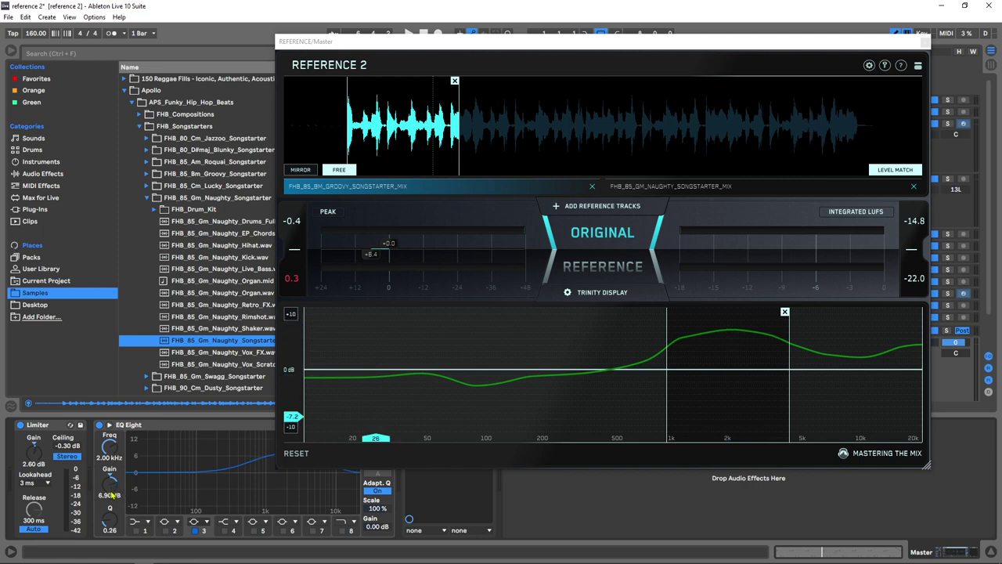
pyautogui.press('Delete')
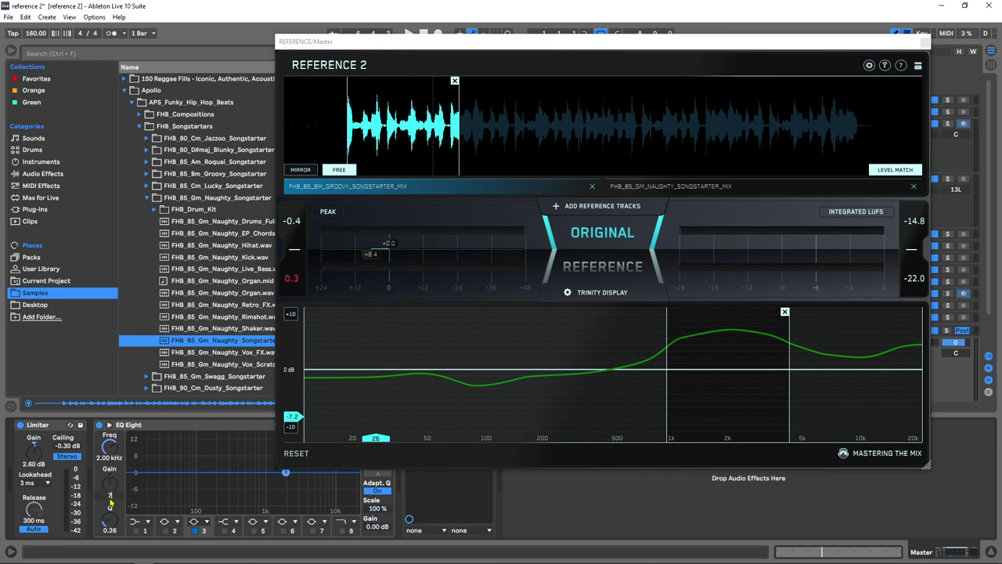
pyautogui.moveTo(110, 502); pyautogui.dragTo(111, 504)
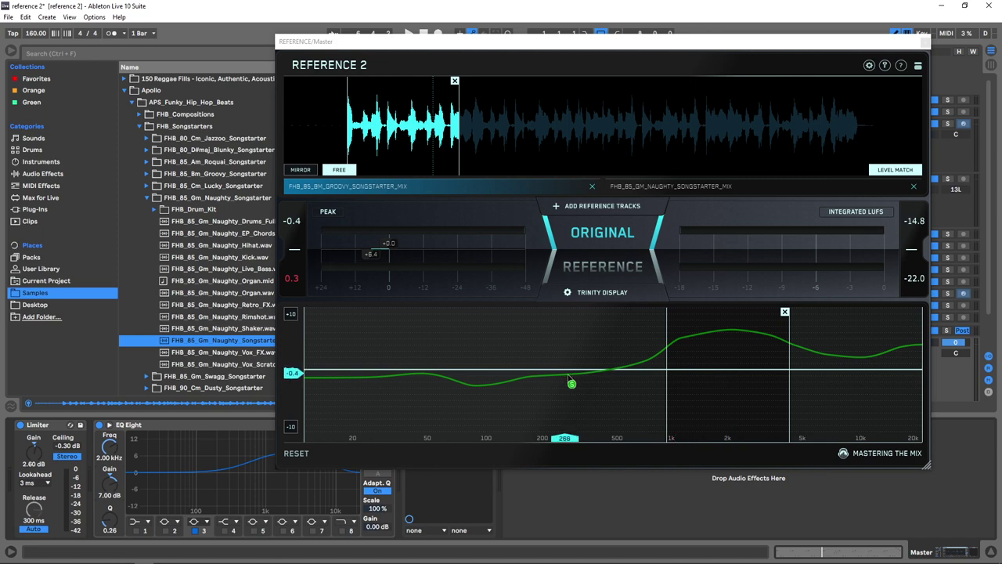
pyautogui.press('space')
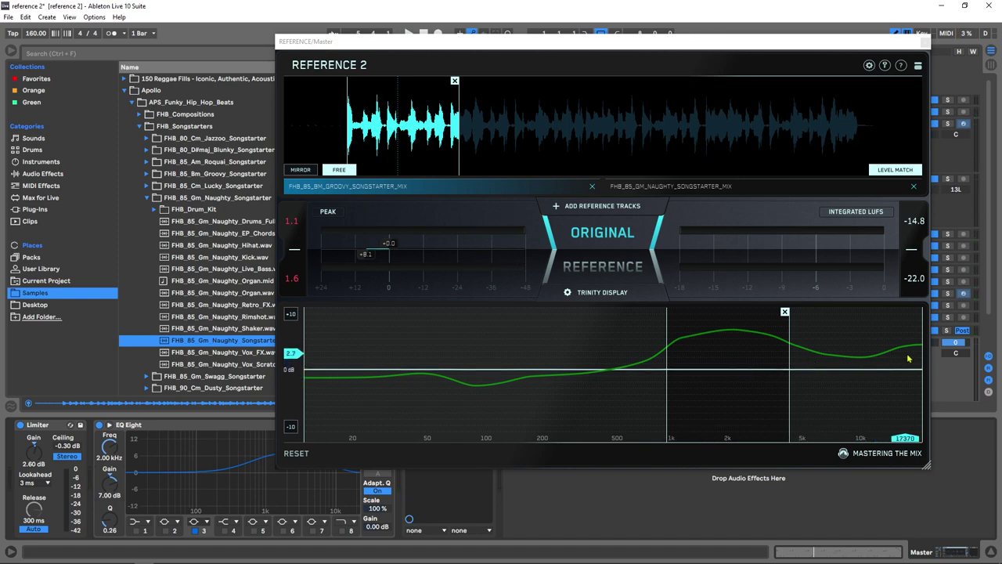
# Change EQ Eight band 8's filter type and set it to 13.0 kHz with 4.00 dB gain
pyautogui.click(351, 531)
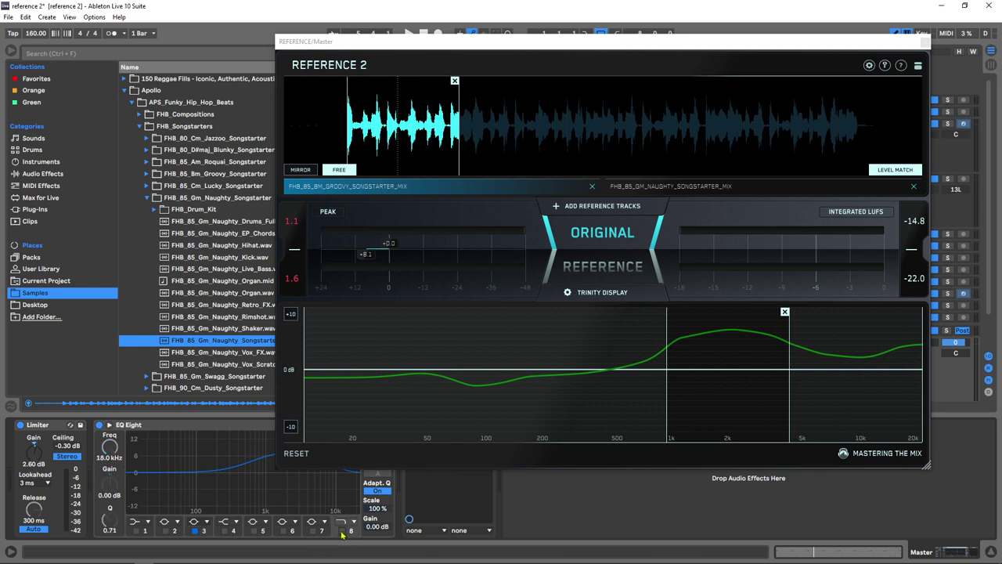
pyautogui.click(349, 525)
pyautogui.click(353, 502)
pyautogui.click(184, 487)
pyautogui.click(110, 456)
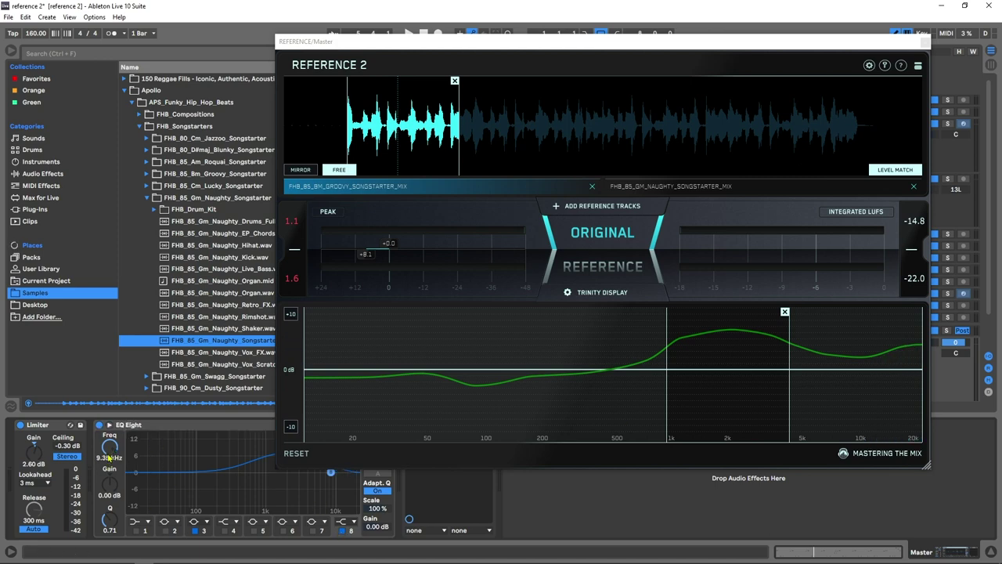
pyautogui.write('1')
pyautogui.press('Return')
pyautogui.click(112, 496)
pyautogui.write('4')
pyautogui.press('Return')
pyautogui.press('space')
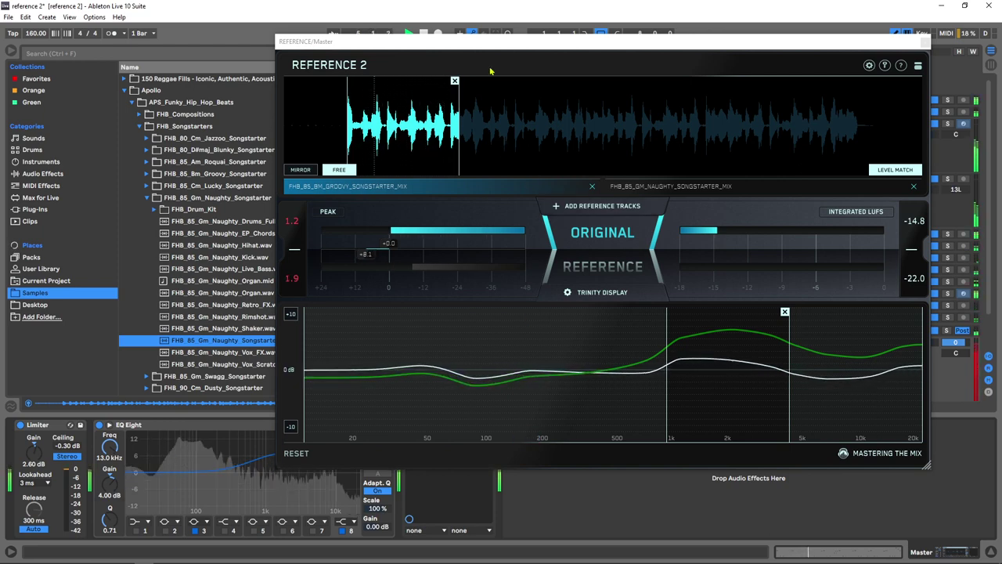
# Enable band 7, cut it to -2.60 dB at 4.64 kHz, then A/B reference against original
pyautogui.moveTo(477, 40); pyautogui.dragTo(499, 6)
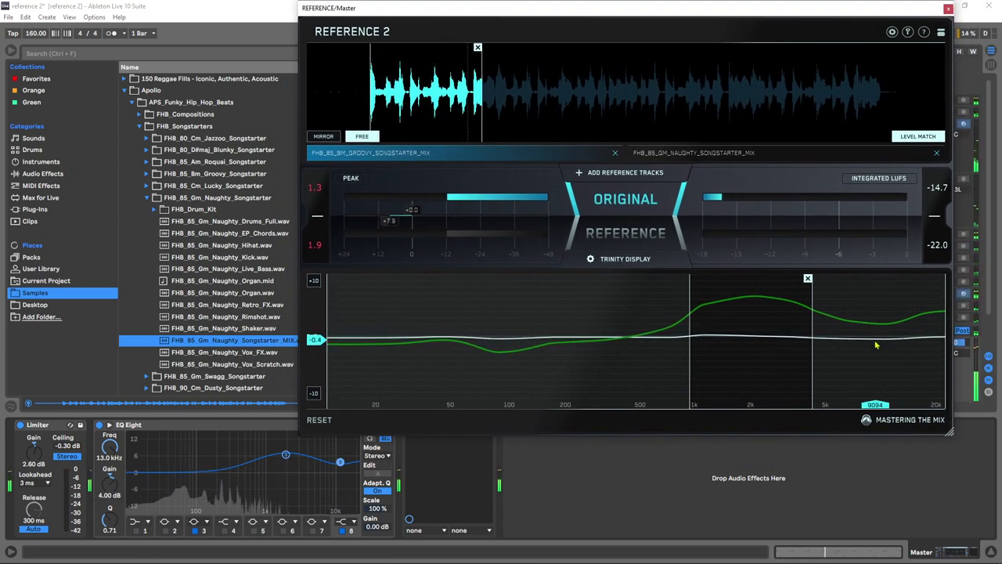
pyautogui.click(315, 531)
pyautogui.moveTo(312, 472); pyautogui.dragTo(311, 479)
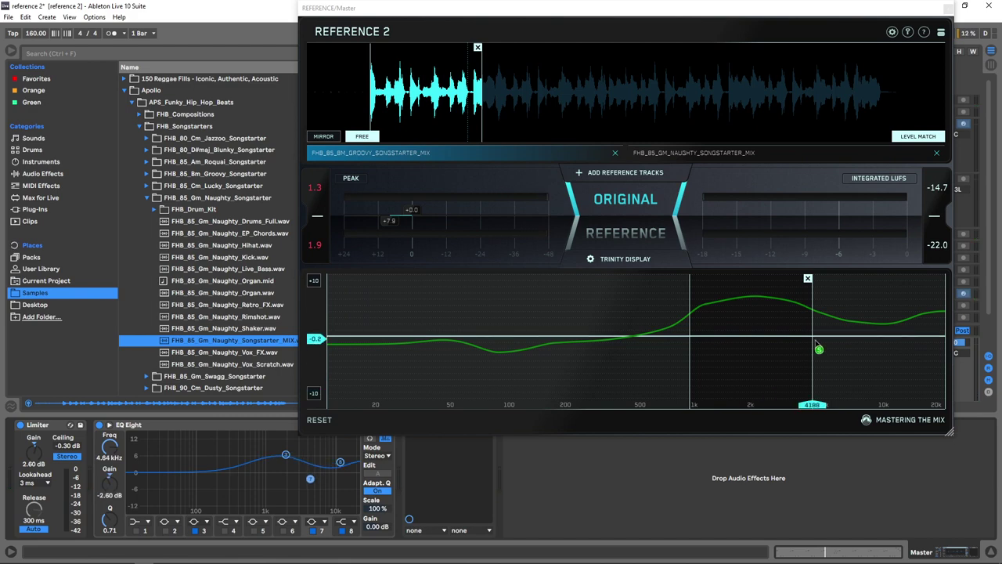
pyautogui.press('space')
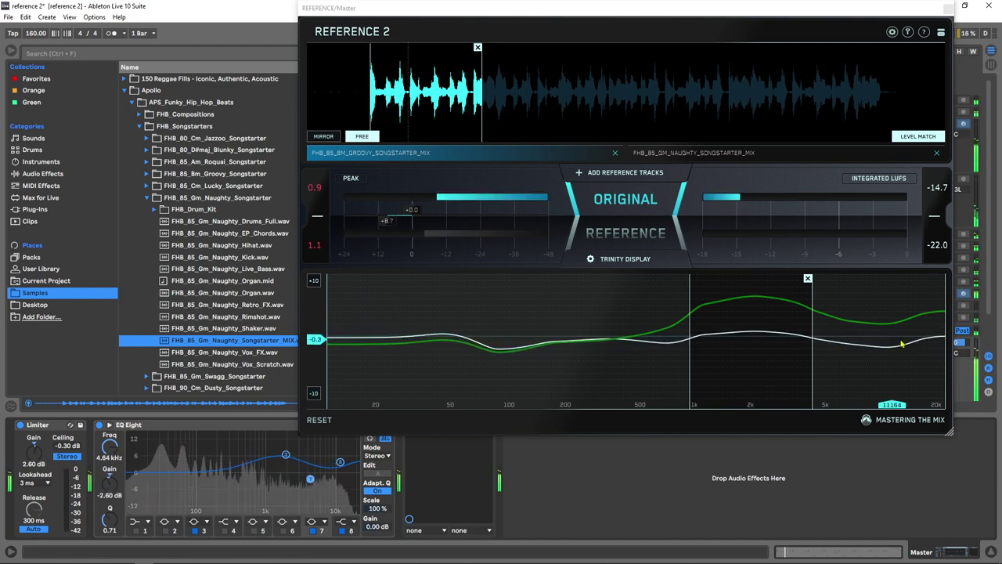
pyautogui.click(621, 234)
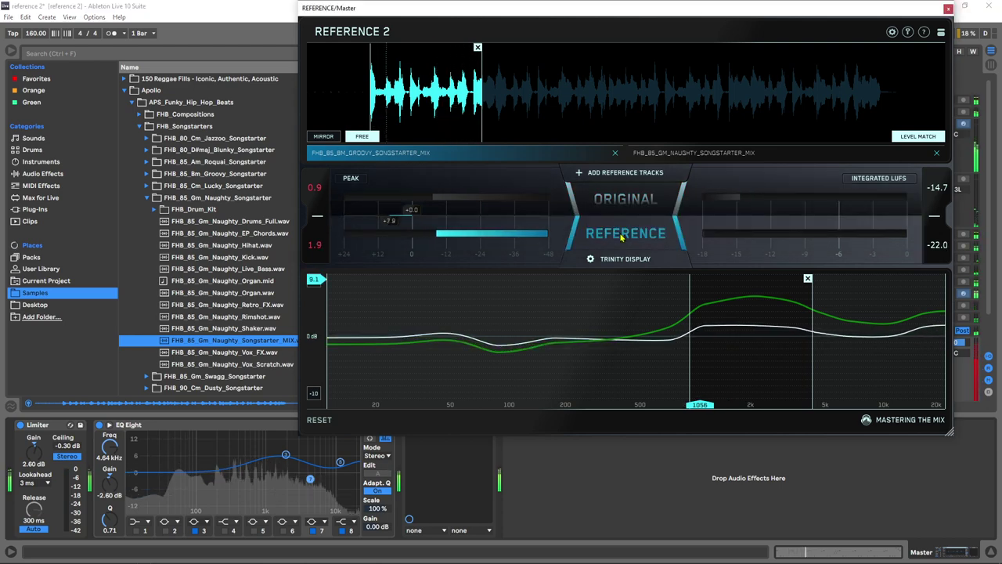
pyautogui.click(625, 206)
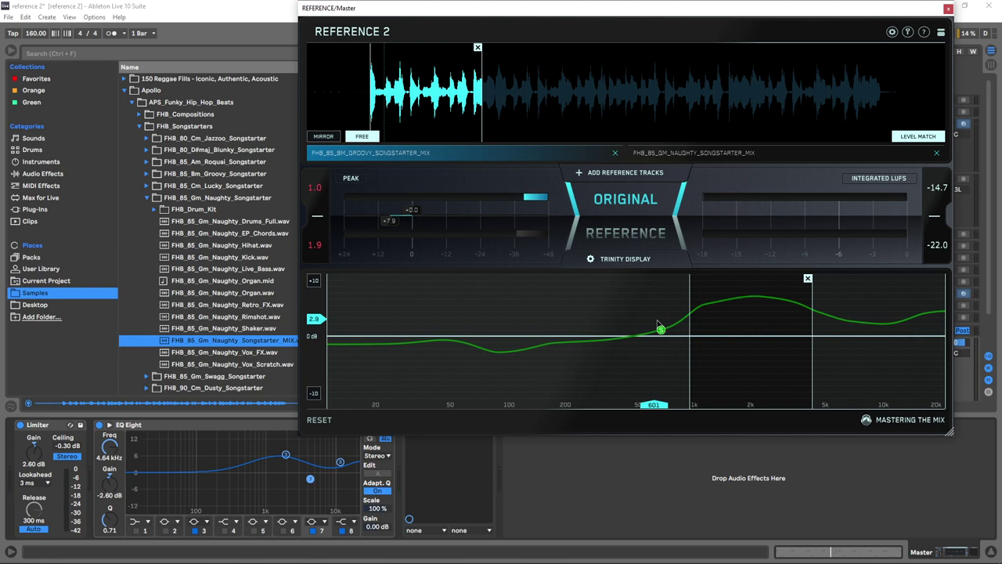
# Switch Reference 2's Trinity Display to Punch Dots and play the mix to watch them
pyautogui.click(620, 264)
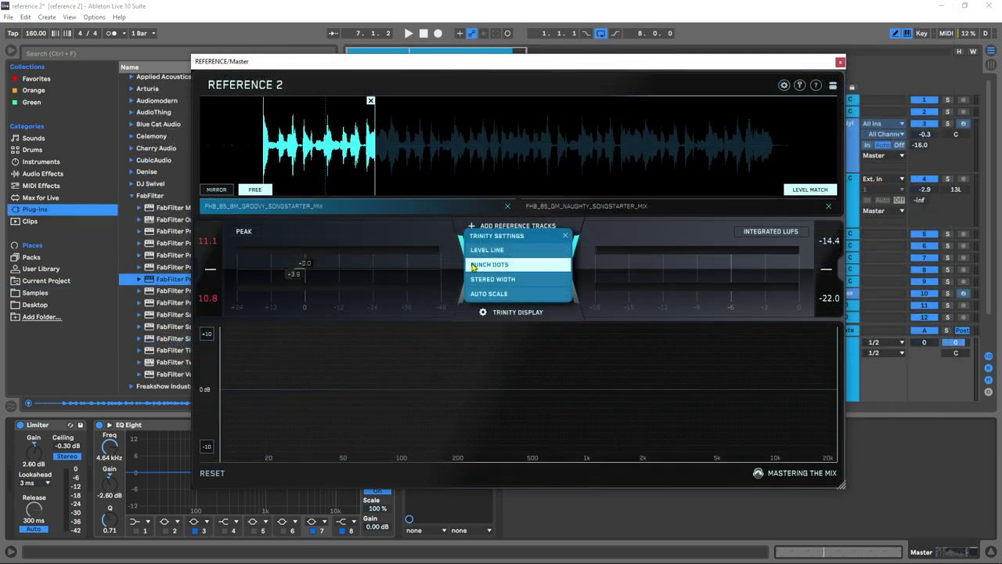
pyautogui.click(513, 313)
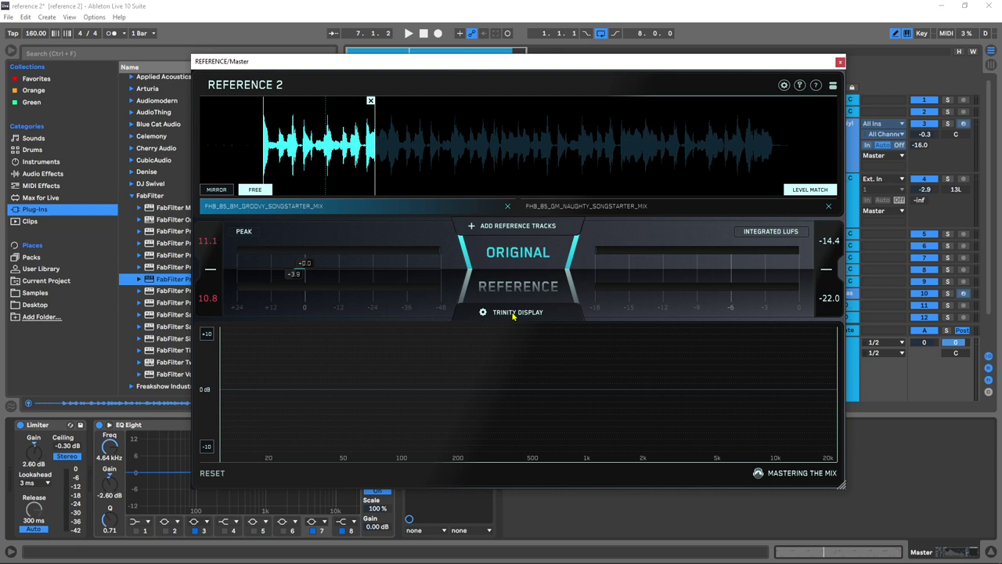
pyautogui.press('space')
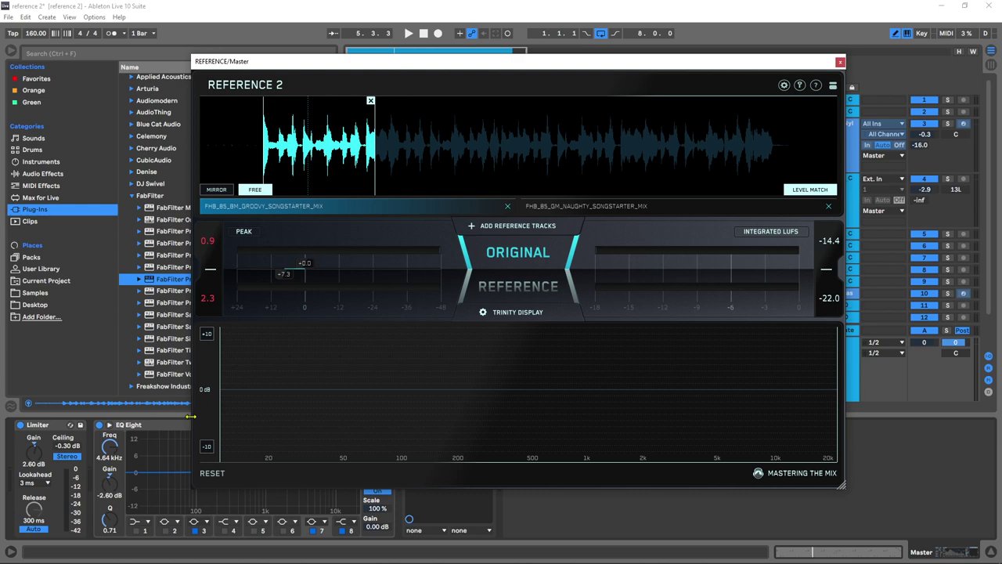
pyautogui.press('space')
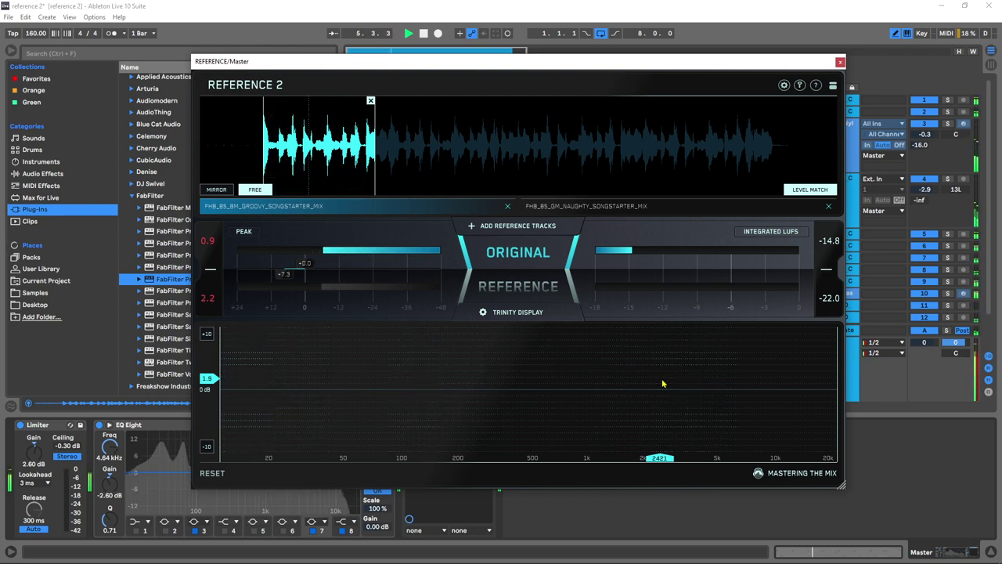
pyautogui.press('space')
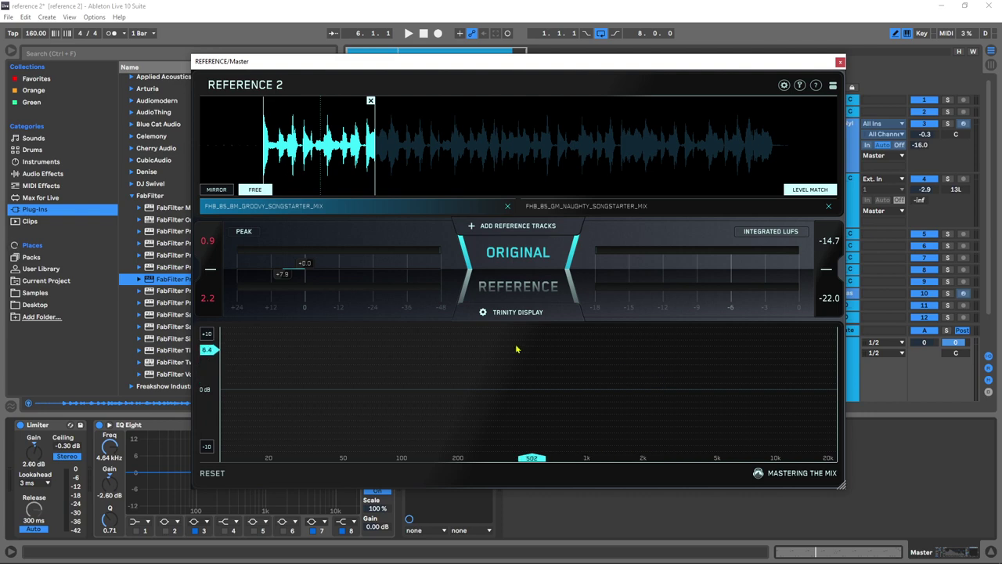
# Turn on the Stereo Width view in the Trinity Display and start playback
pyautogui.click(511, 311)
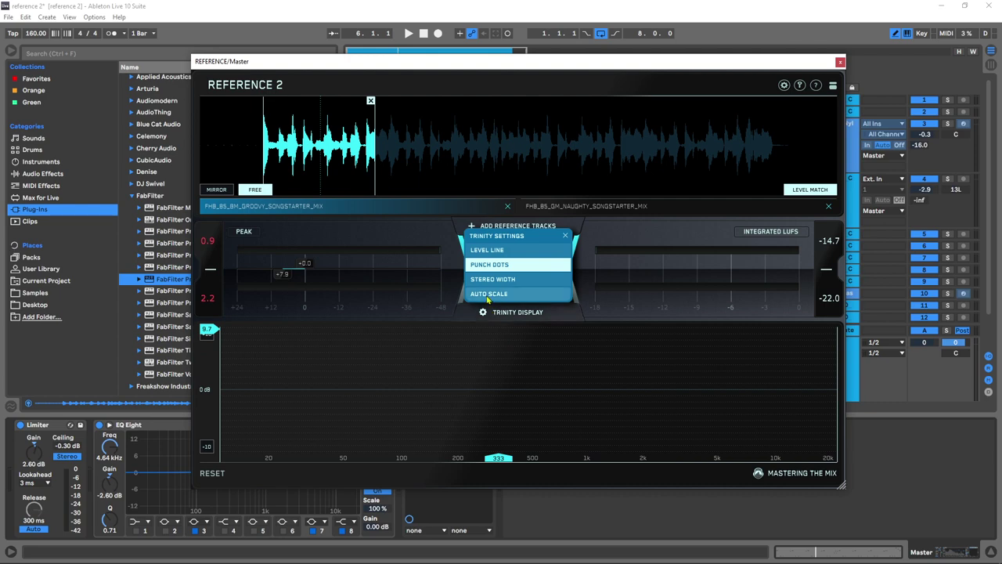
pyautogui.click(538, 313)
pyautogui.press('space')
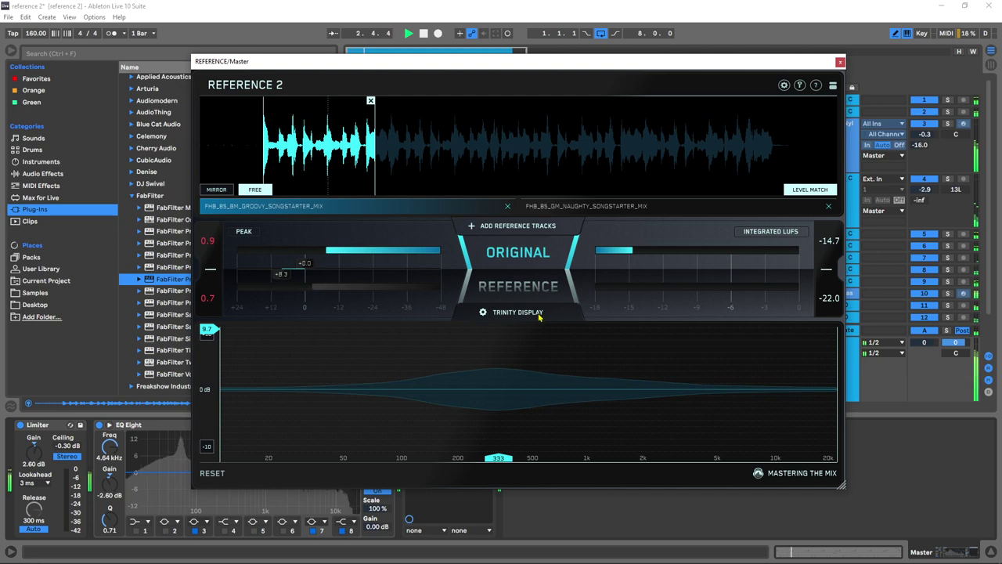
# Compare the reference track against the mix, then stop and return to the original
pyautogui.click(531, 290)
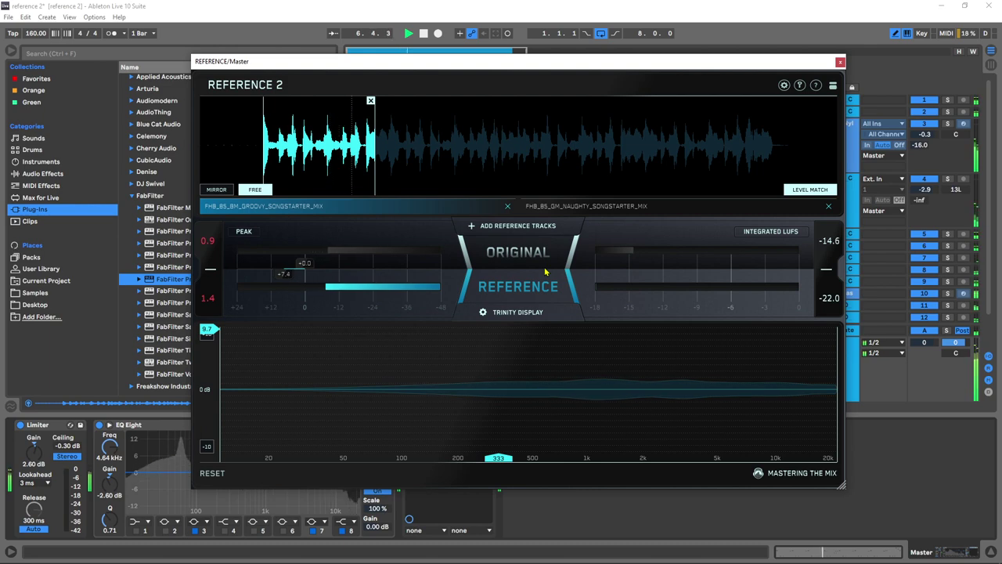
pyautogui.press('space')
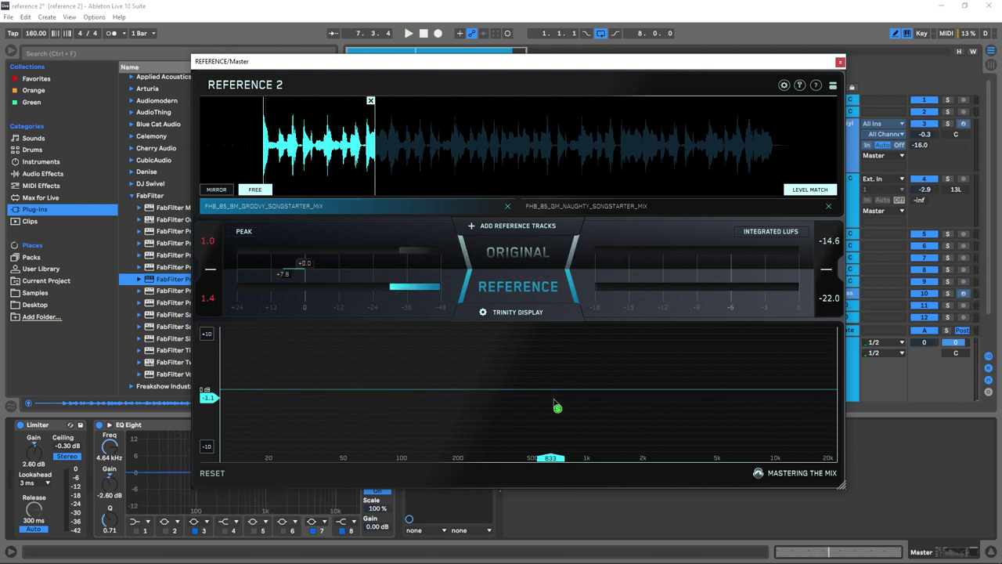
pyautogui.click(518, 259)
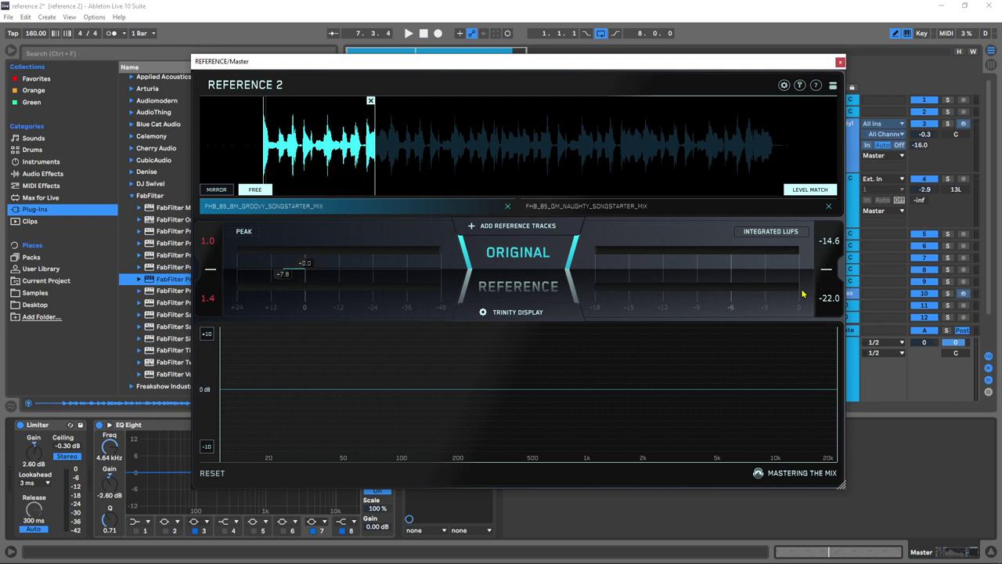
# Turn on Auto Scale in Reference 2's Trinity Display
pyautogui.click(498, 313)
pyautogui.click(487, 295)
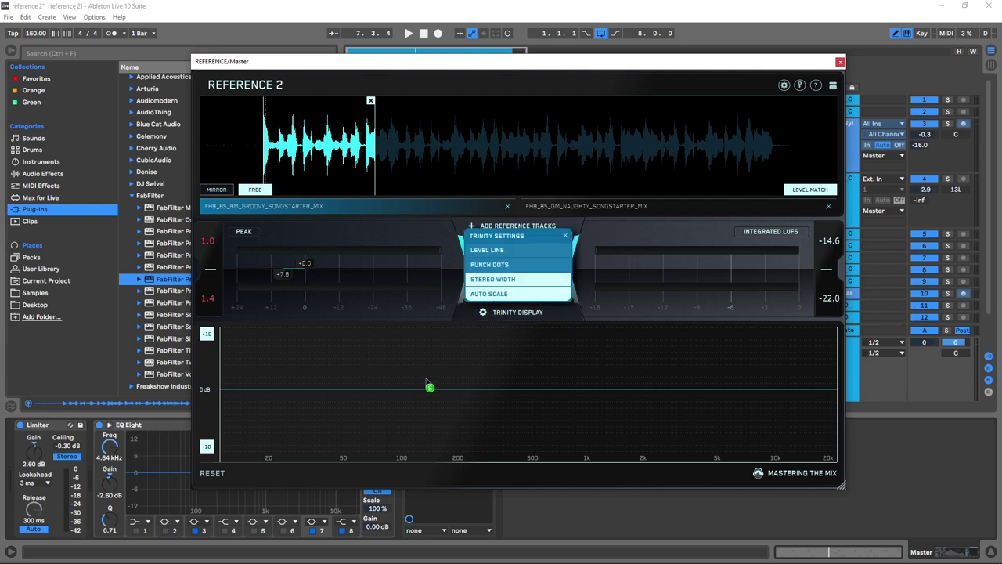
pyautogui.click(497, 312)
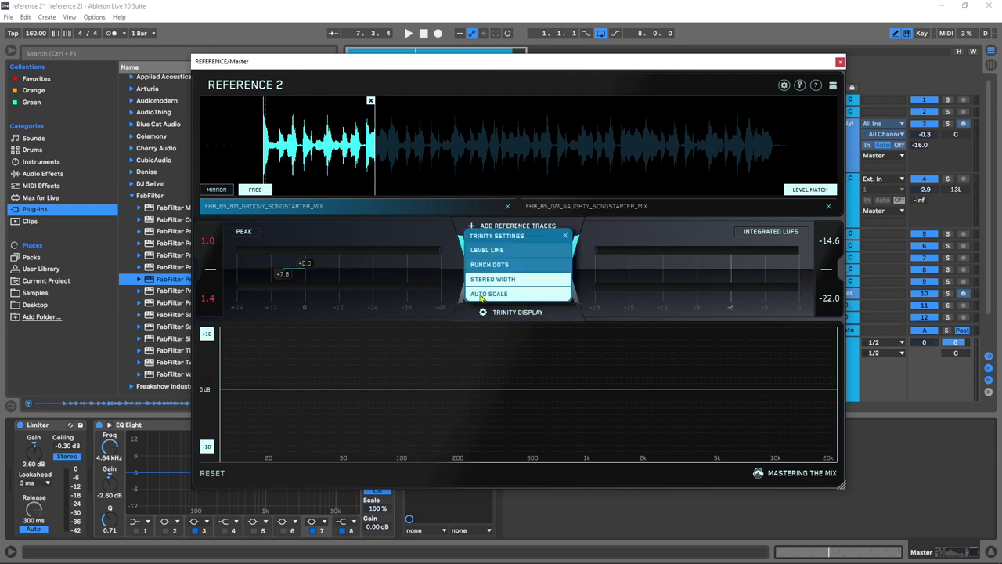
pyautogui.click(482, 294)
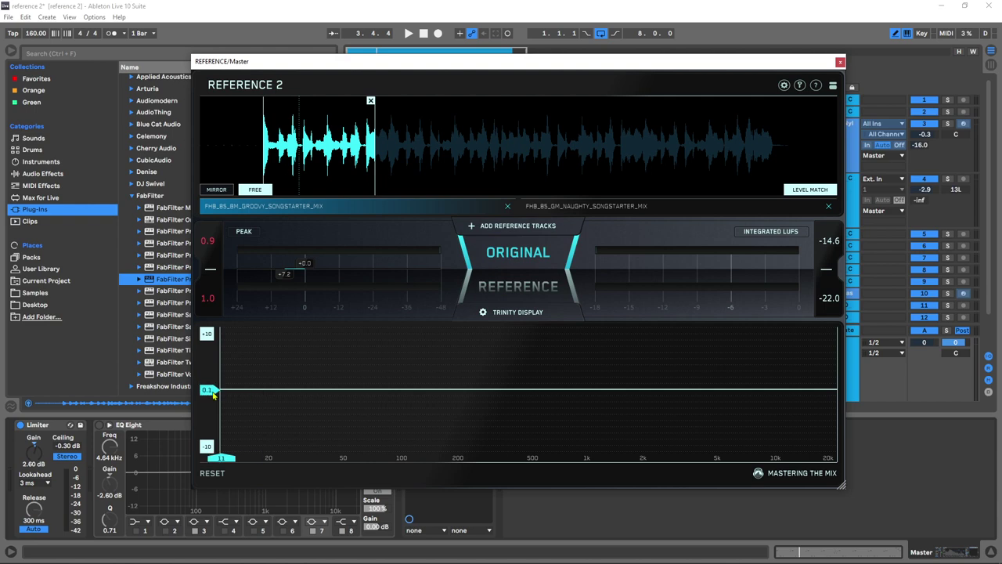
# Widen the graph range to ±15 dB during playback and make the Naughty songstarter mix the active reference
pyautogui.click(208, 335)
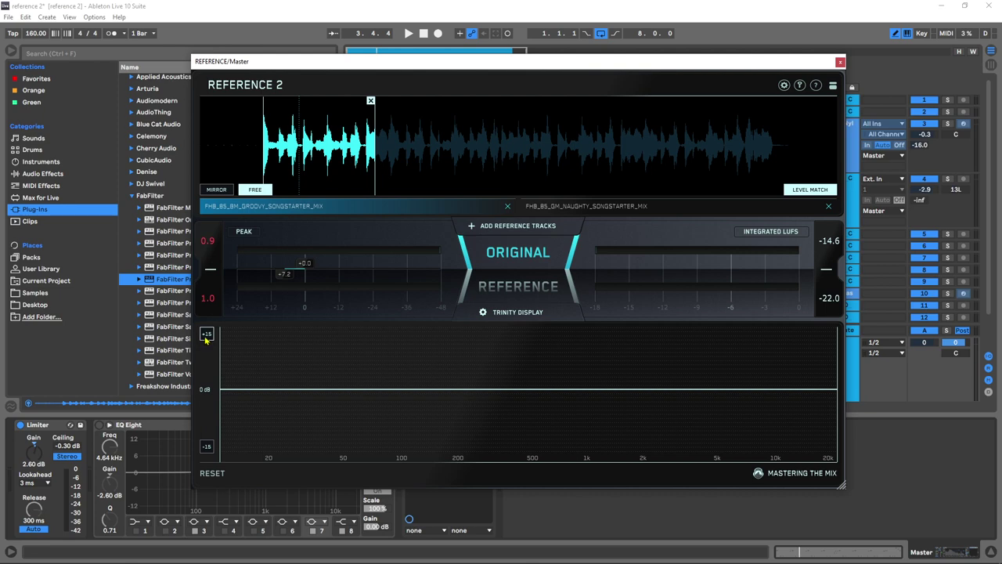
pyautogui.click(206, 335)
pyautogui.click(206, 336)
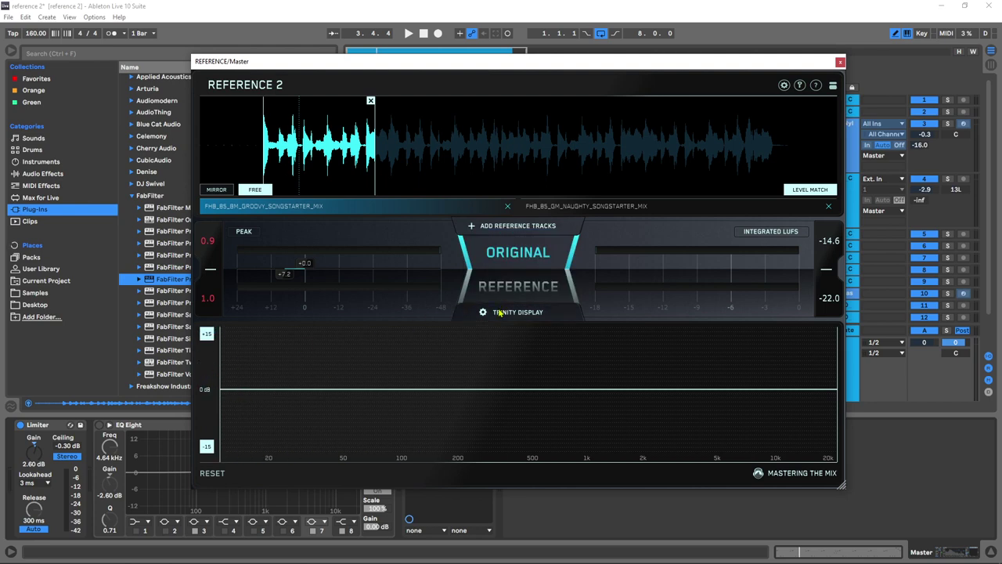
pyautogui.press('space')
pyautogui.click(207, 335)
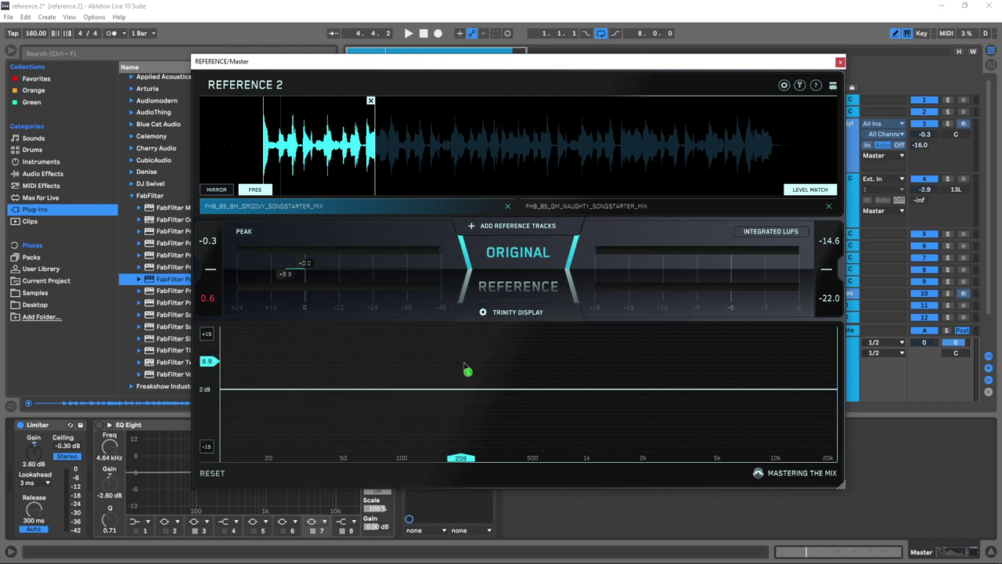
pyautogui.press('Down')
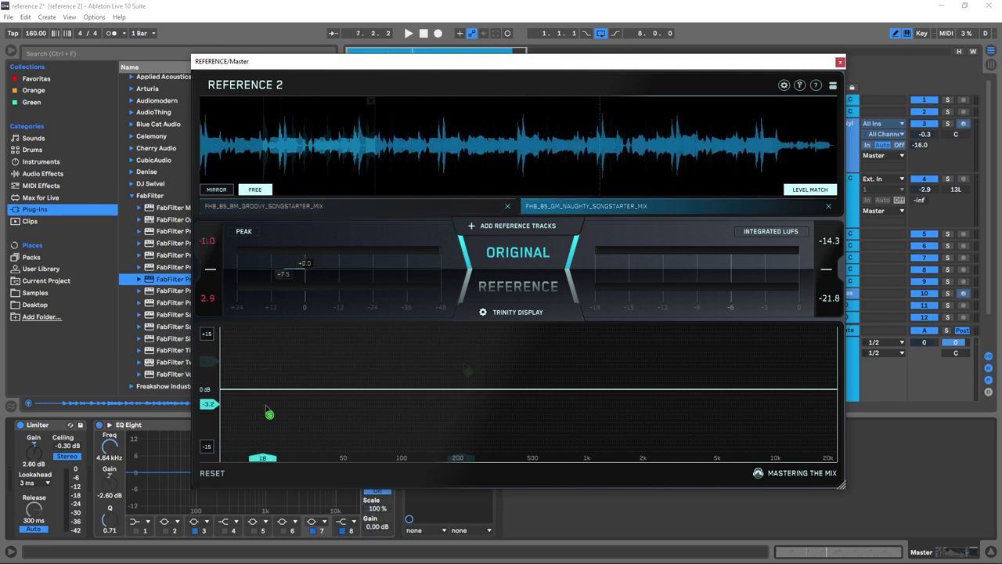